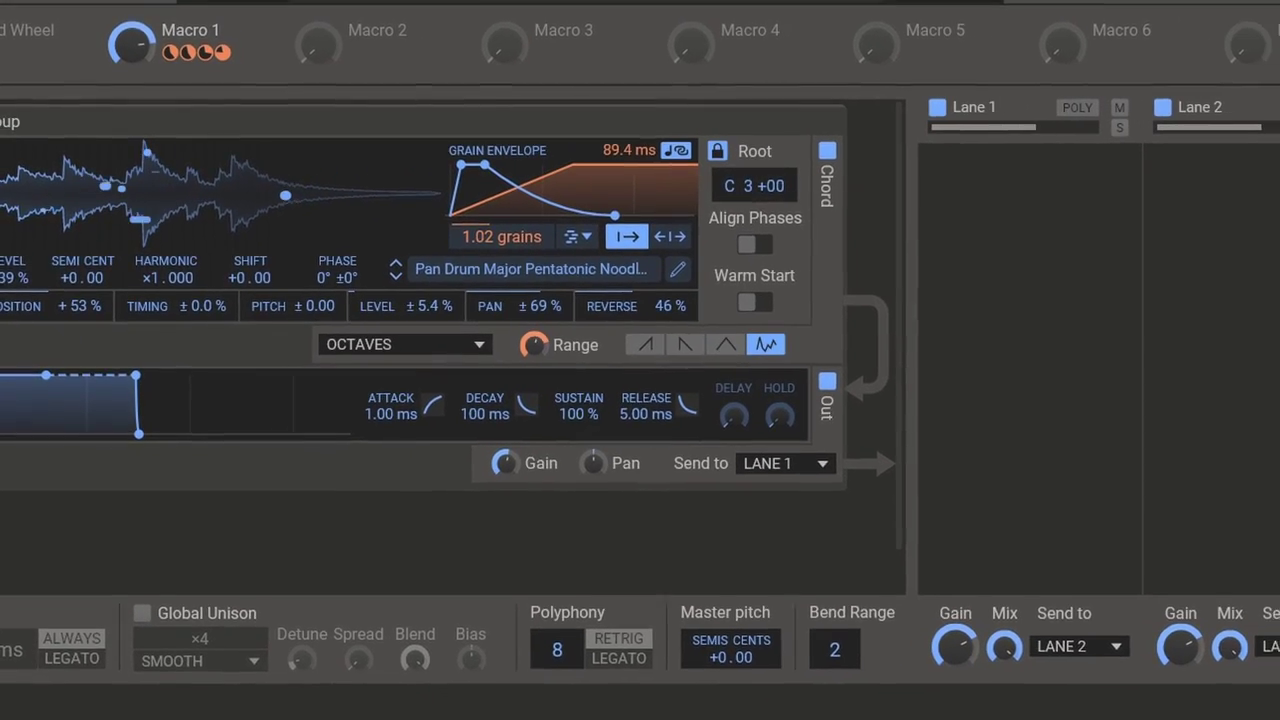
Step: Open the preset save dialog and enter the name "modular ambient type patch"
left_click(960, 0)
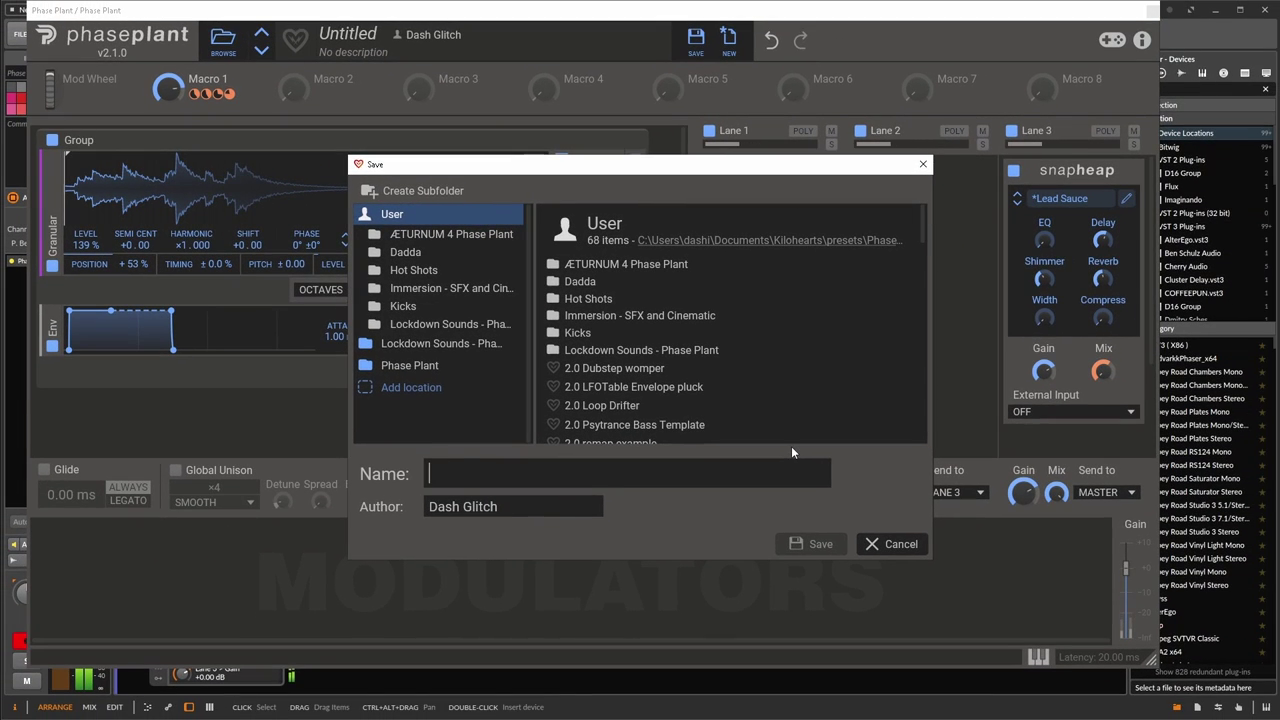
type("modular ambient ty")
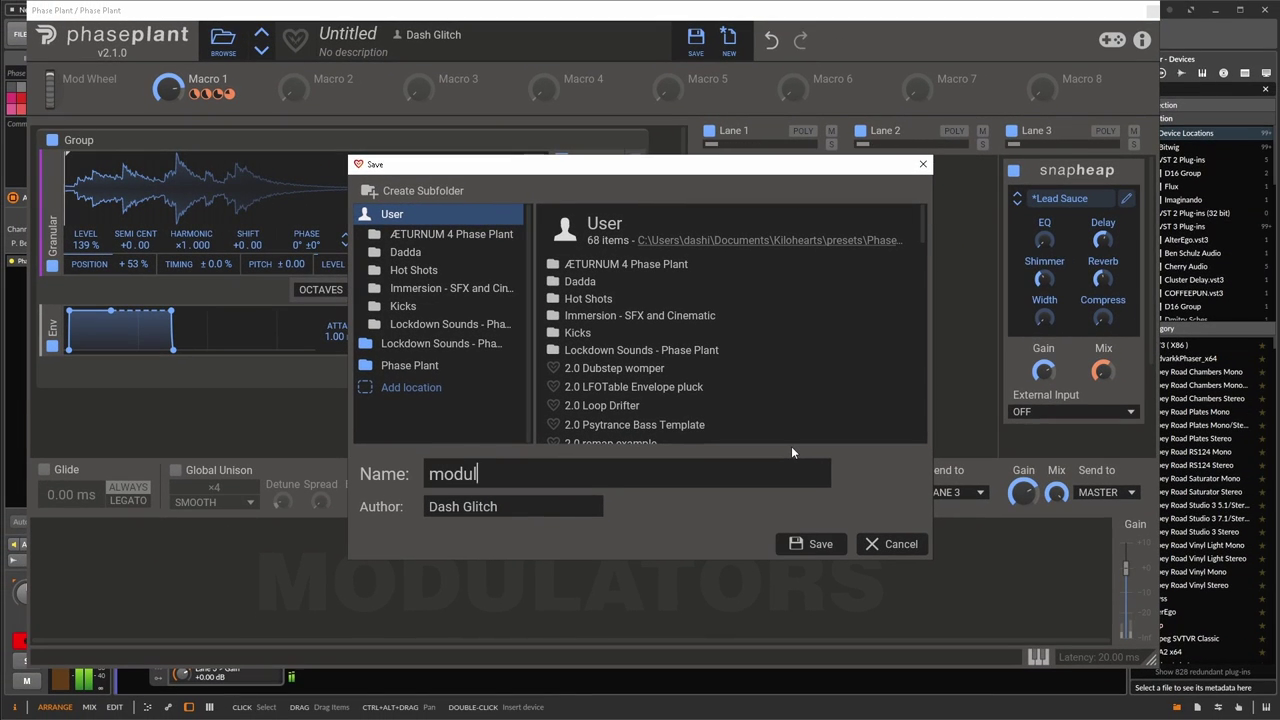
type("pe patch")
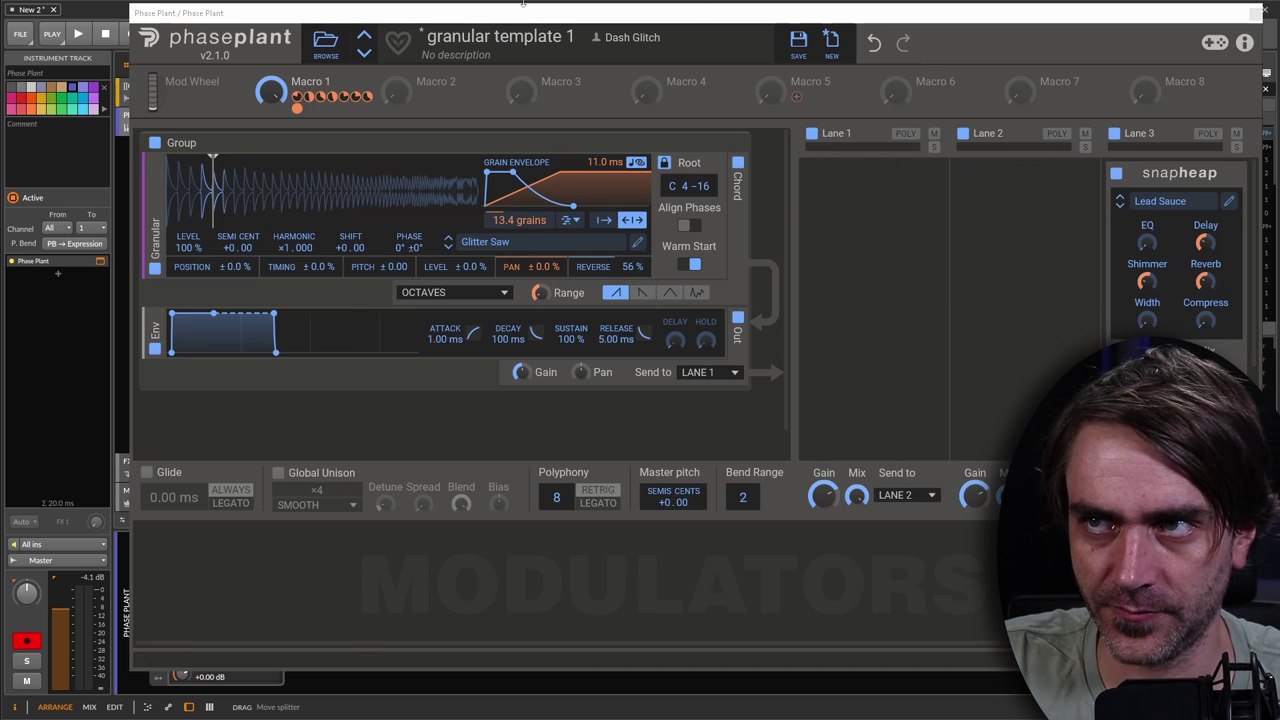
Step: Start a new preset and load Pan Drum Major Pentatonic Noodling from the factory acoustic phrase grains into the granular generator
left_click(829, 42)
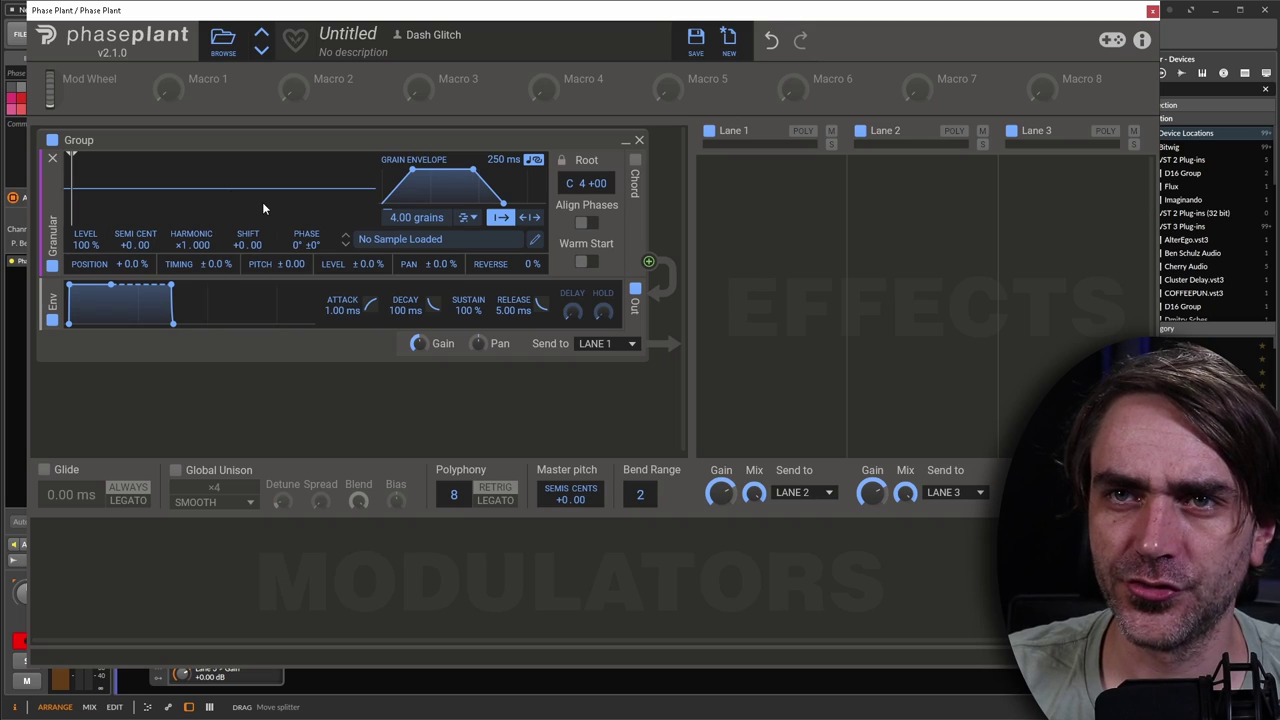
left_click(399, 238)
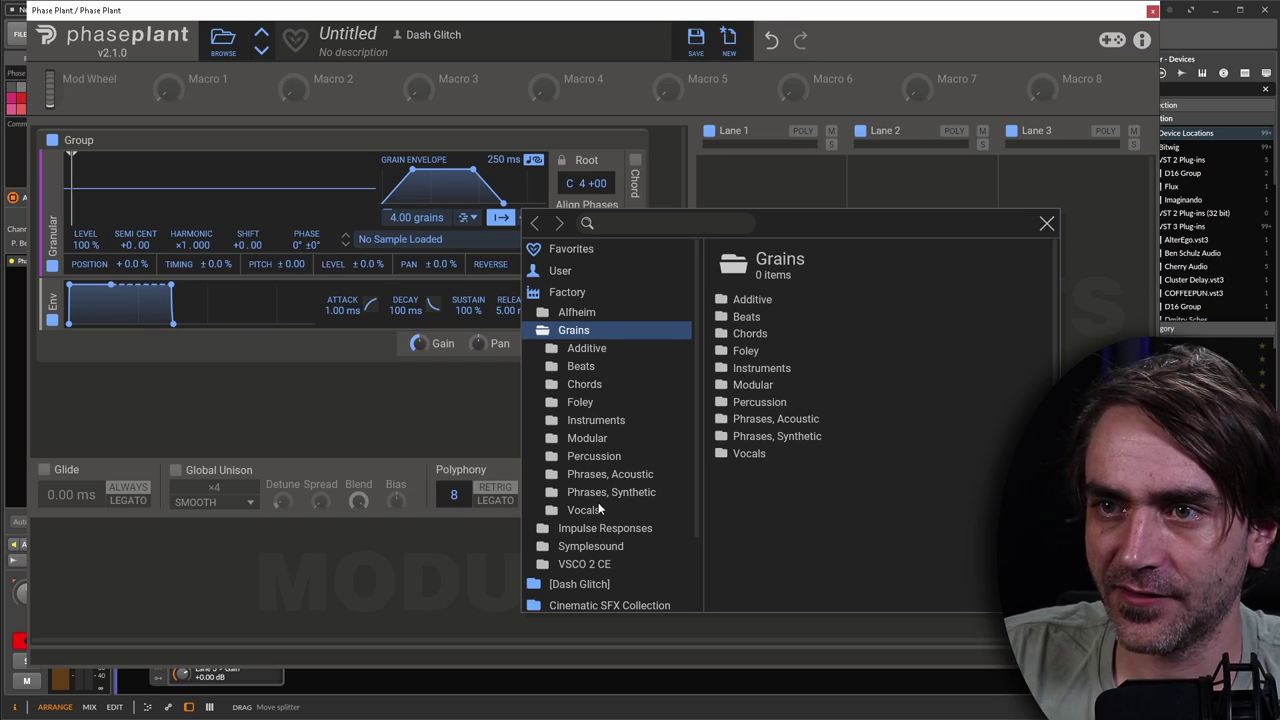
left_click(596, 476)
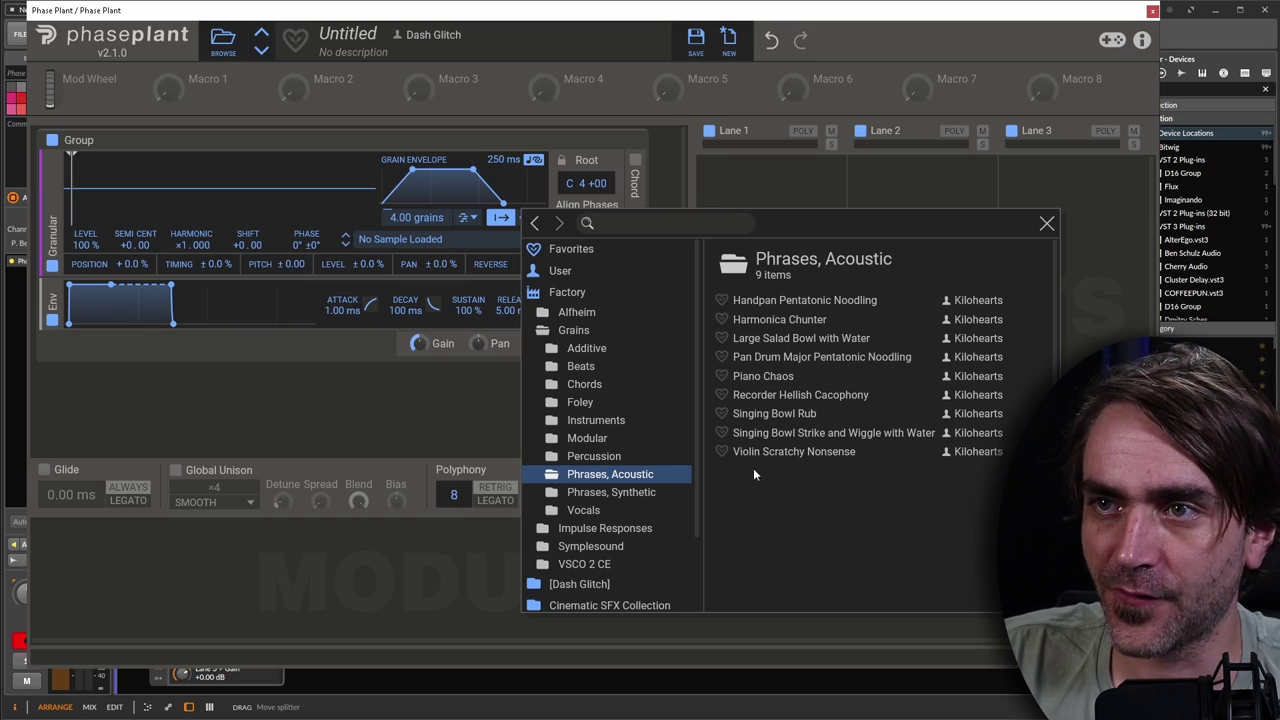
left_click(583, 511)
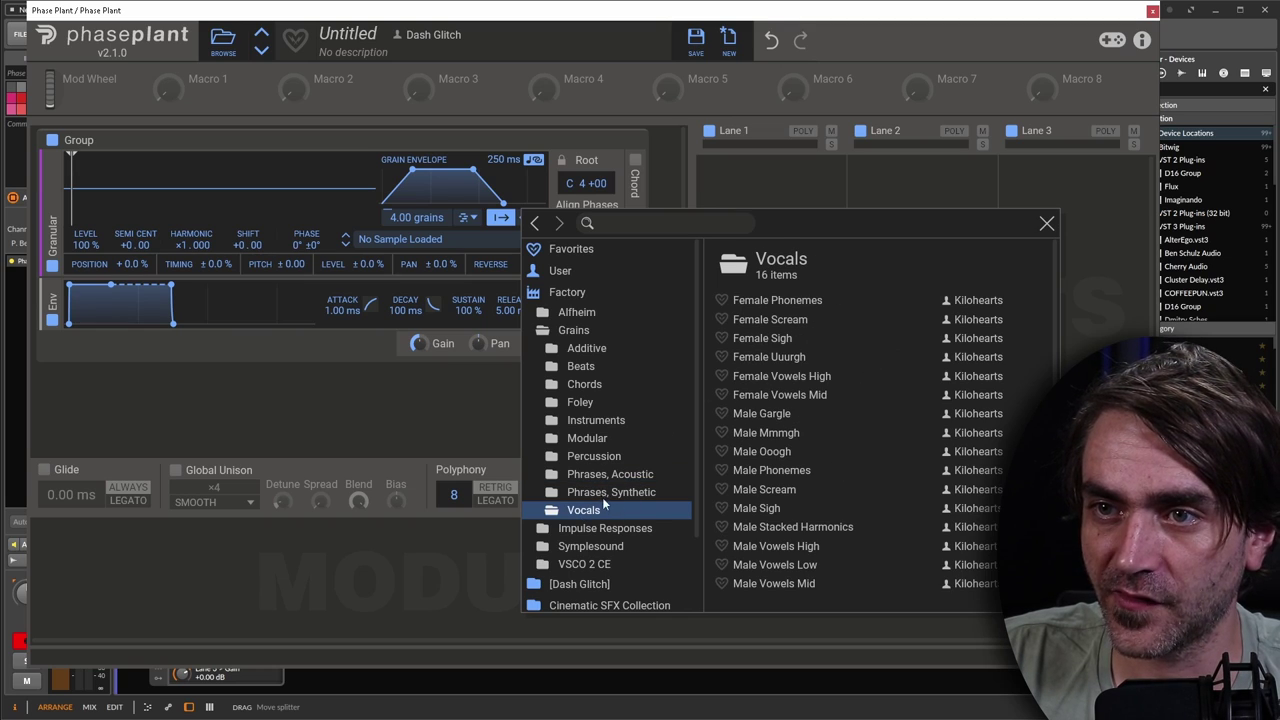
left_click(603, 477)
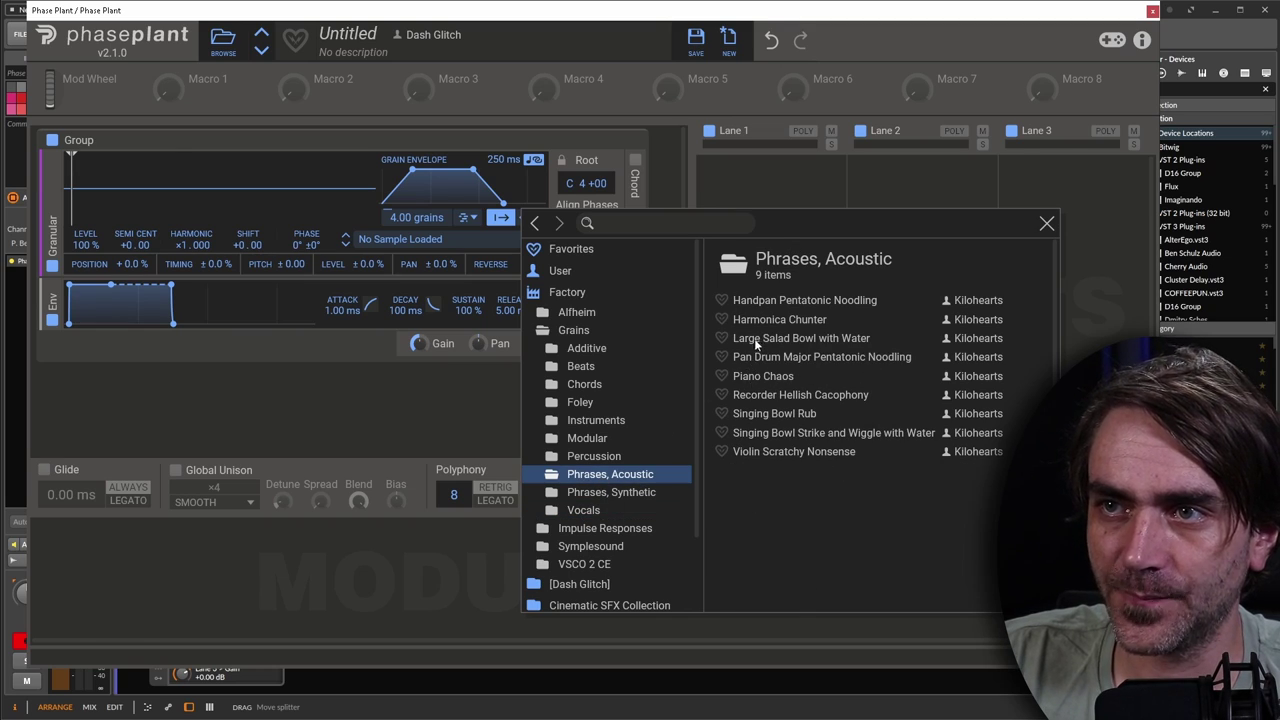
double_click(760, 357)
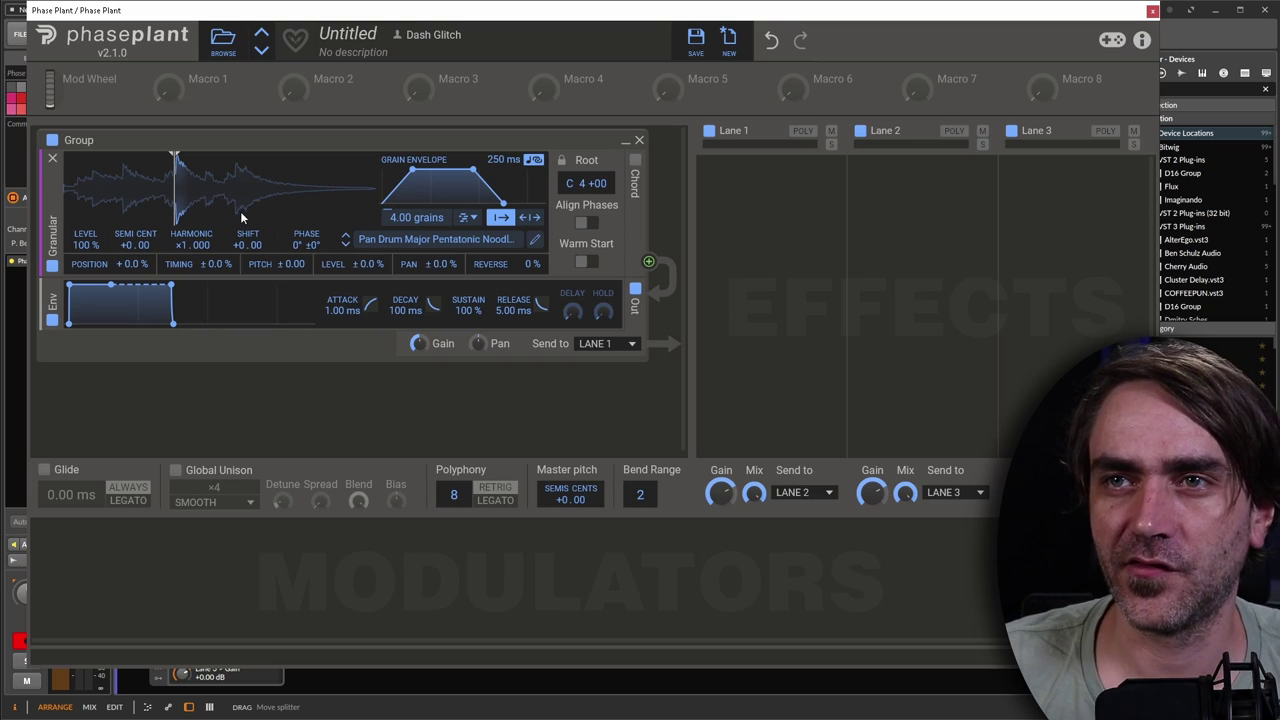
Step: Replace the granular sample with Grand A (C3) from the Symplesound Pianos and put the playback position at the sample's start
left_click(428, 245)
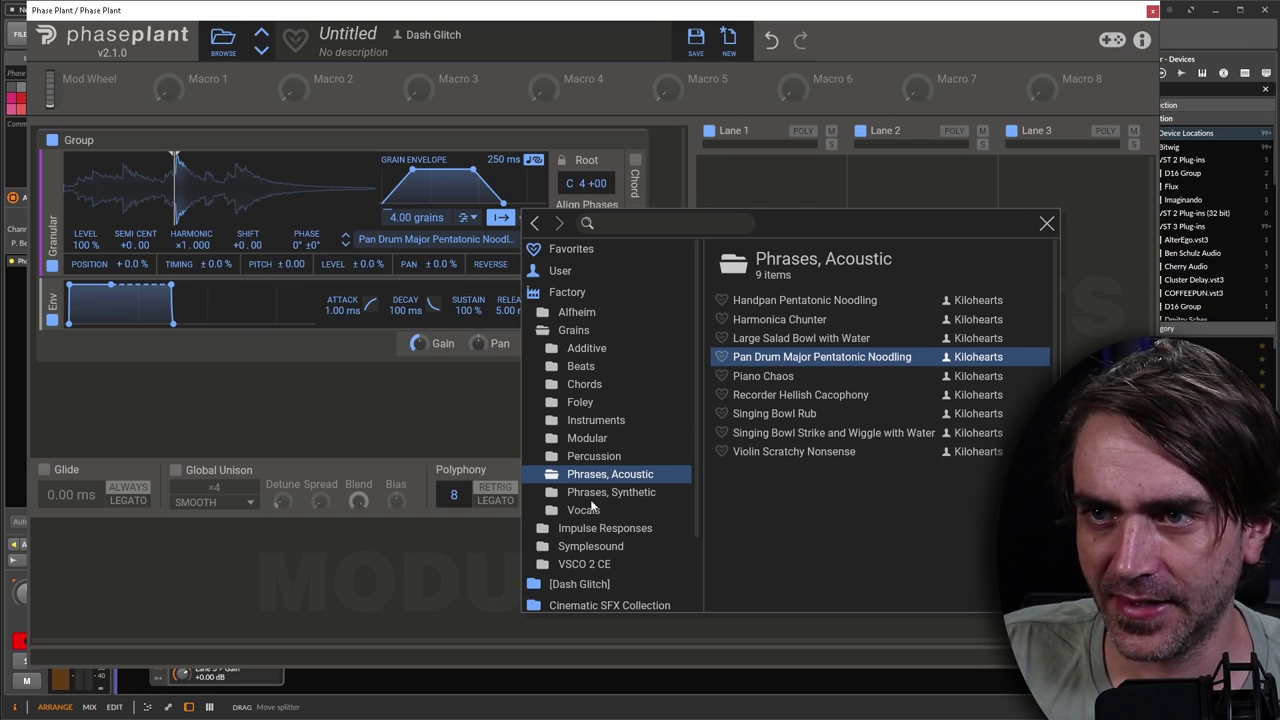
left_click(578, 528)
left_click(573, 546)
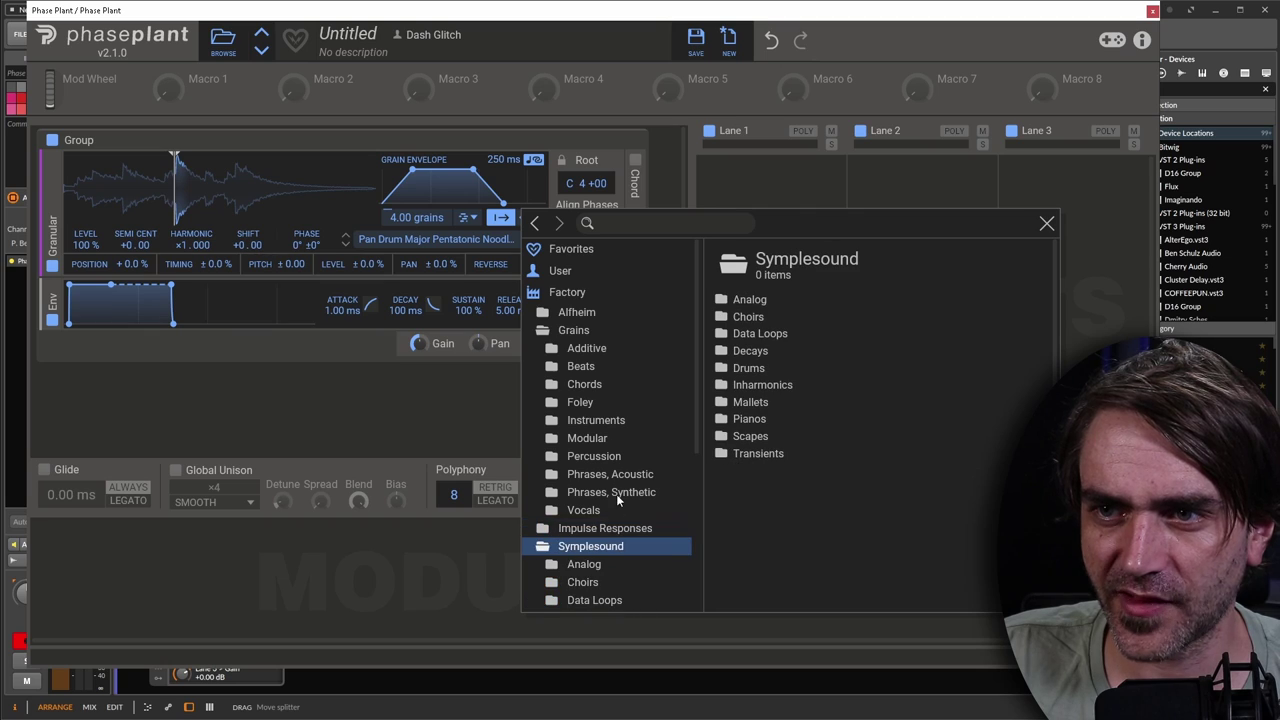
scroll(616, 494, "down", 5)
left_click(586, 468)
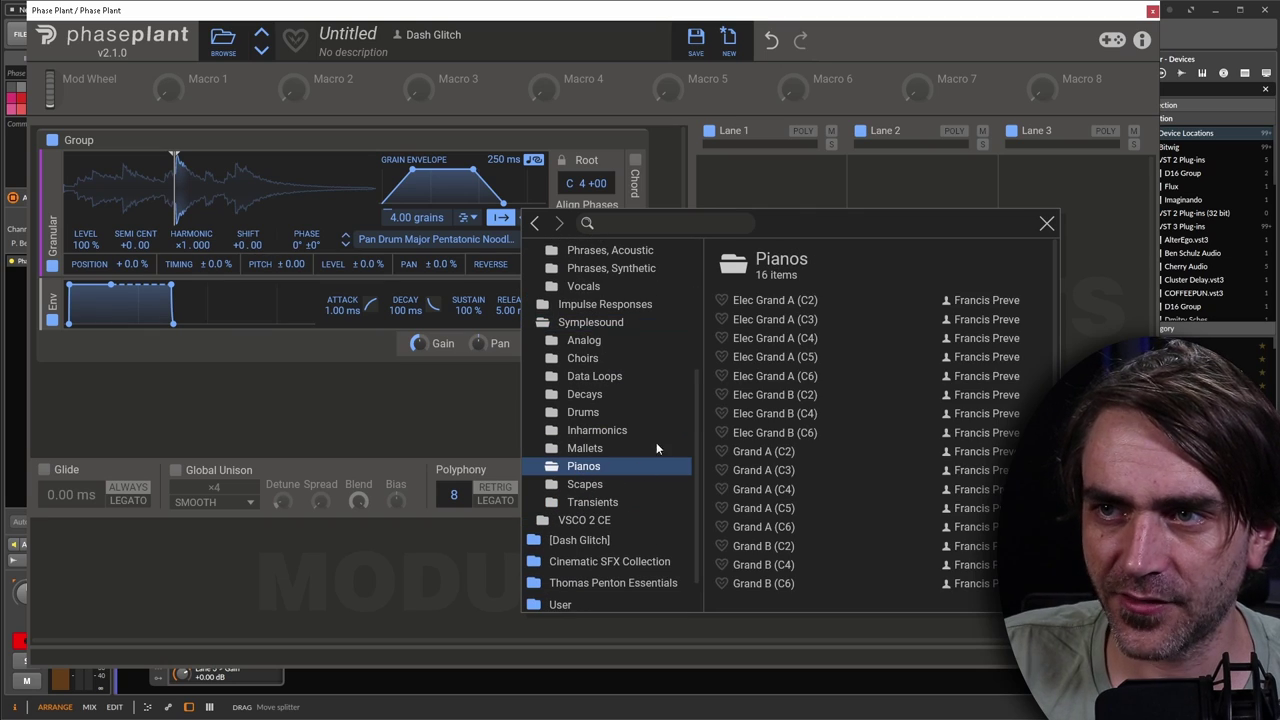
left_click(775, 472)
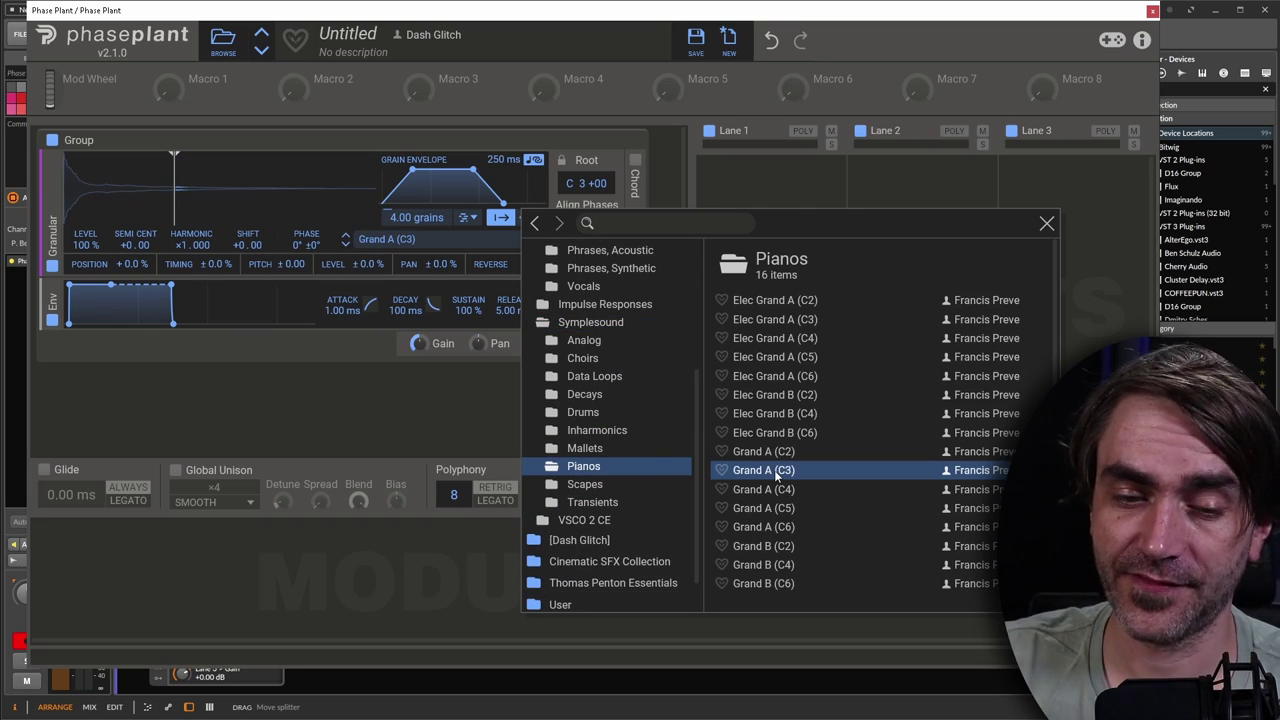
left_click(175, 199)
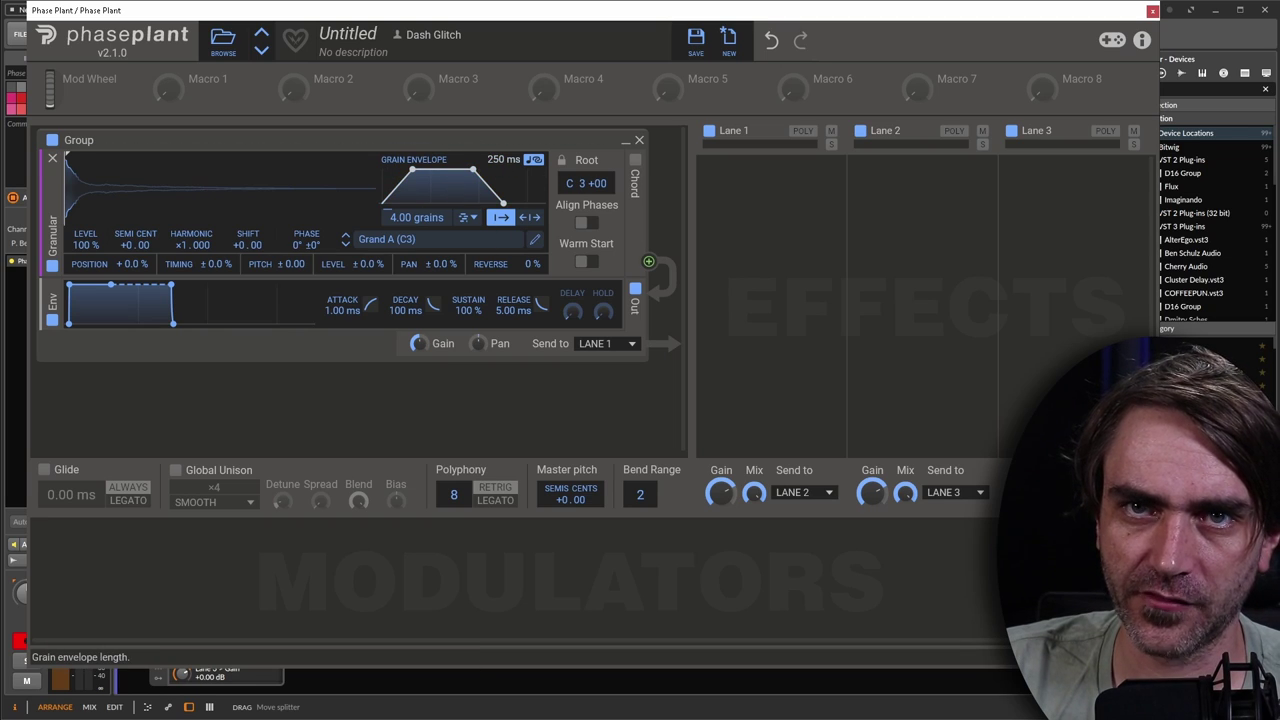
Step: Switch grain spawning to Sync at 1/16 and shorten the grain envelope length to 18.0 ms
left_click_drag(503, 203, 498, 203)
left_click(467, 218)
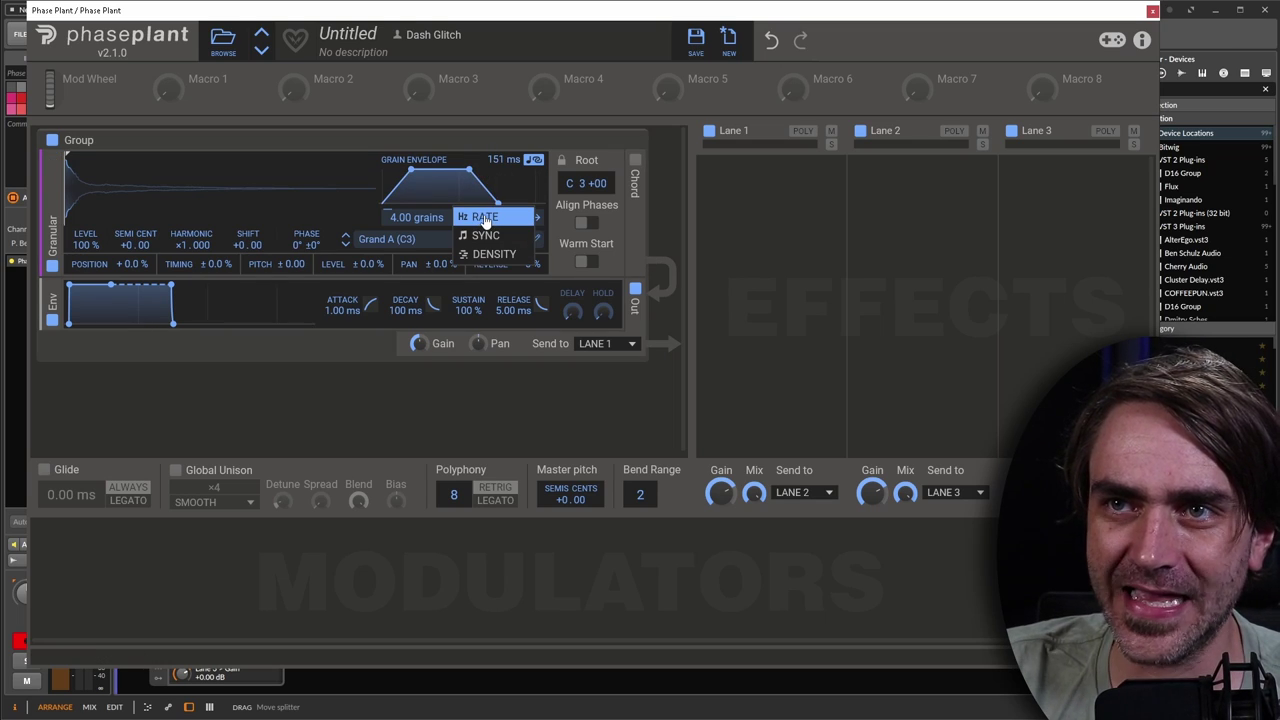
left_click(486, 235)
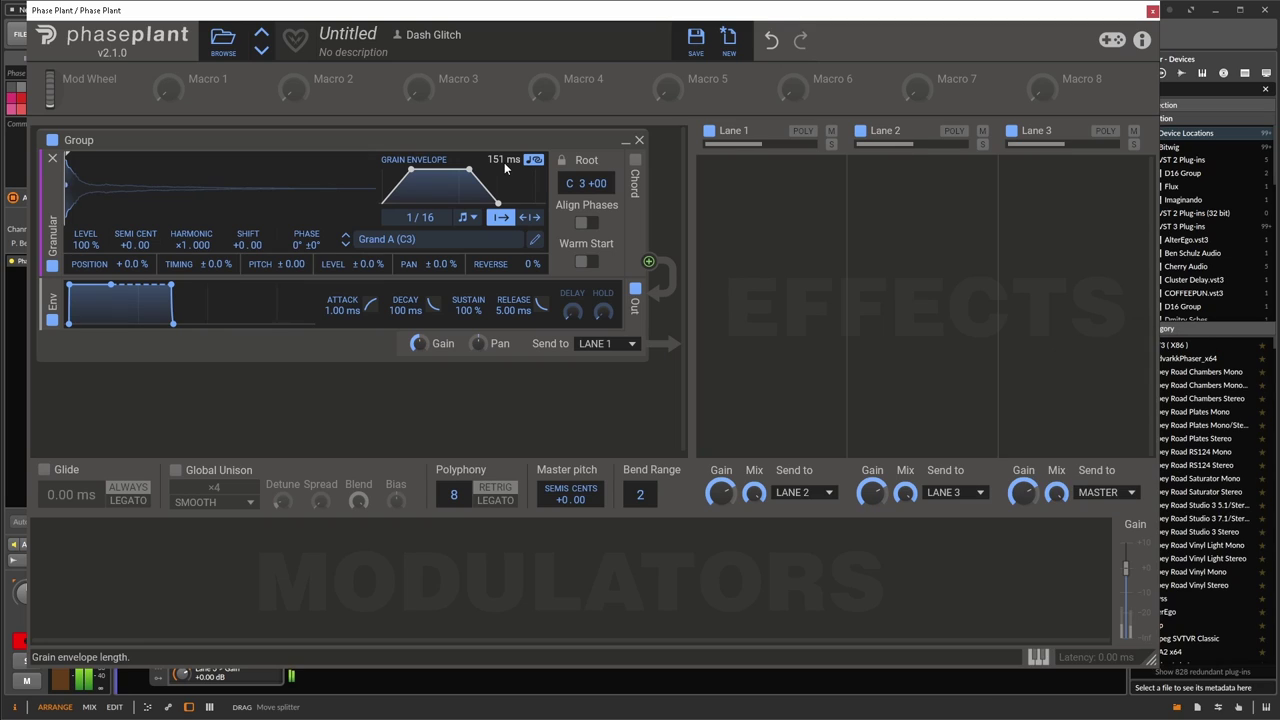
left_click_drag(505, 168, 505, 198)
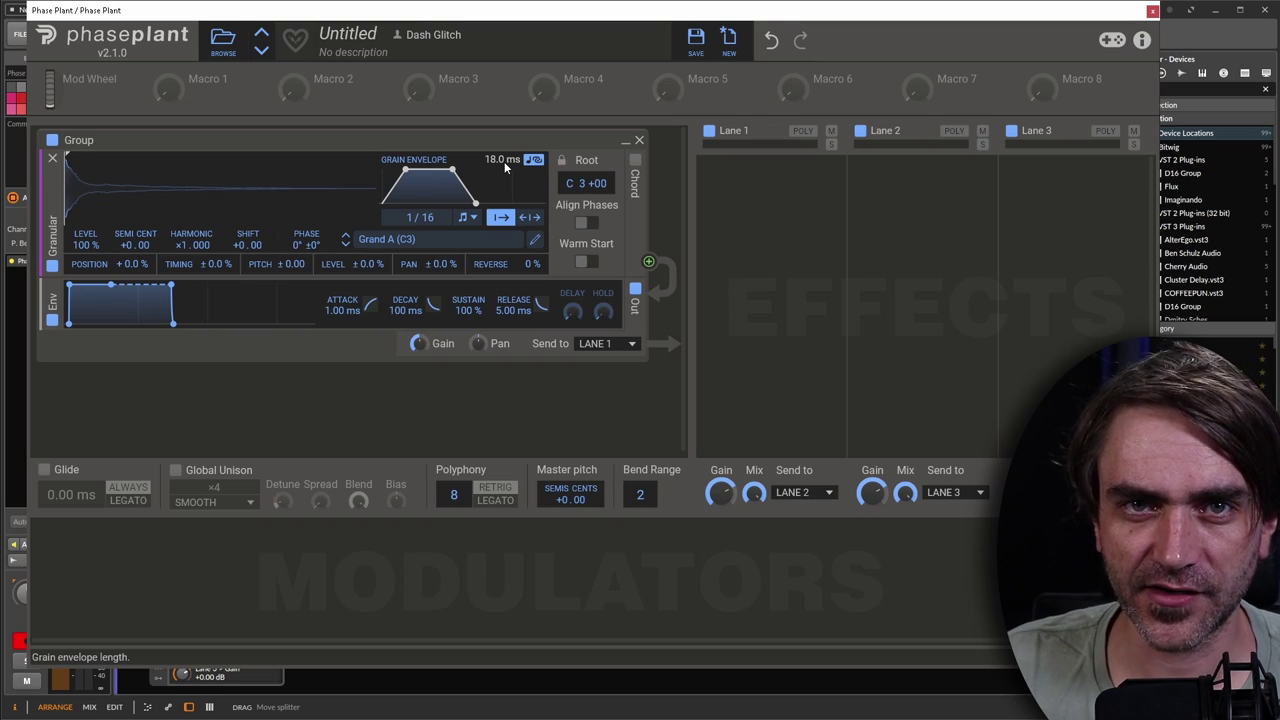
Step: Set grain spawning back to Density and shorten the grain envelope to 4.88 ms with a curved decay
left_click(466, 217)
left_click(486, 259)
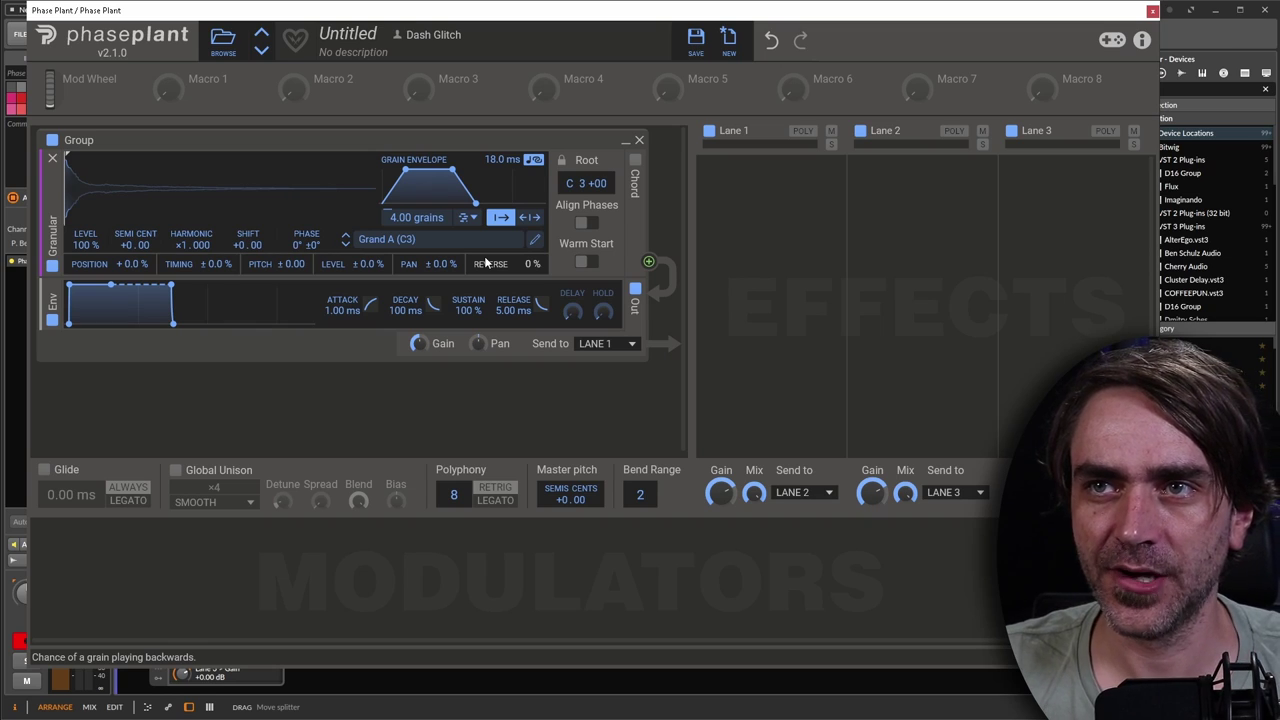
left_click_drag(503, 160, 486, 157)
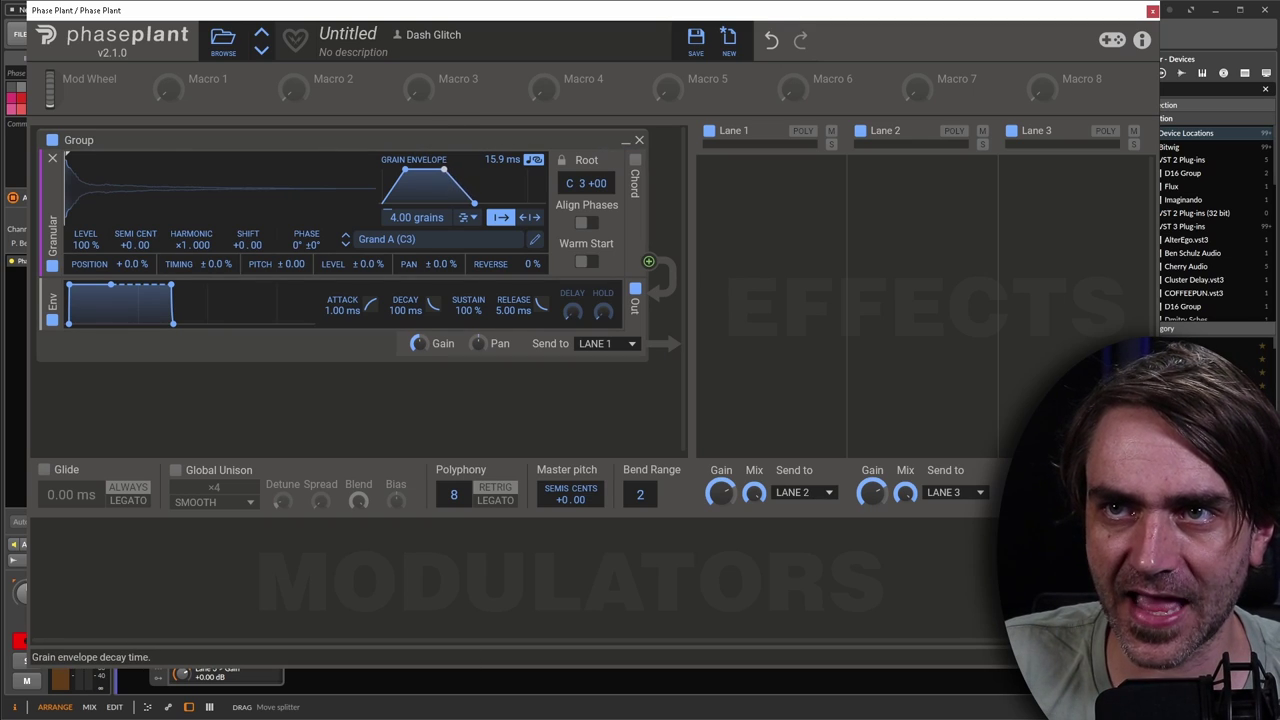
mouse_move(458, 190)
left_mouse_down()
mouse_move(434, 194)
mouse_move(452, 190)
mouse_move(414, 170)
mouse_move(461, 203)
left_mouse_up()
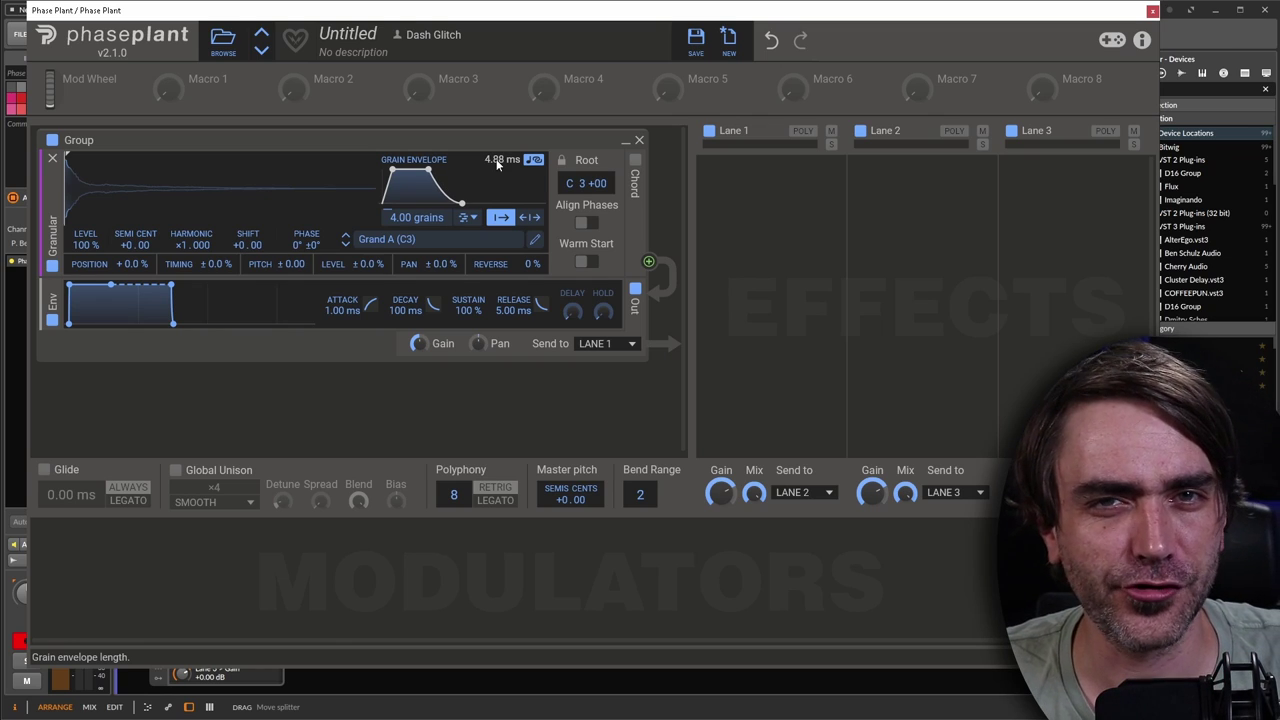
Step: Lengthen the grain envelope to 1.94 s and shape it with a short hold and a long curved decay
mouse_move(500, 159)
left_mouse_down()
mouse_move(500, 85)
mouse_move(505, 160)
left_mouse_up()
scroll(505, 160, "down", 5)
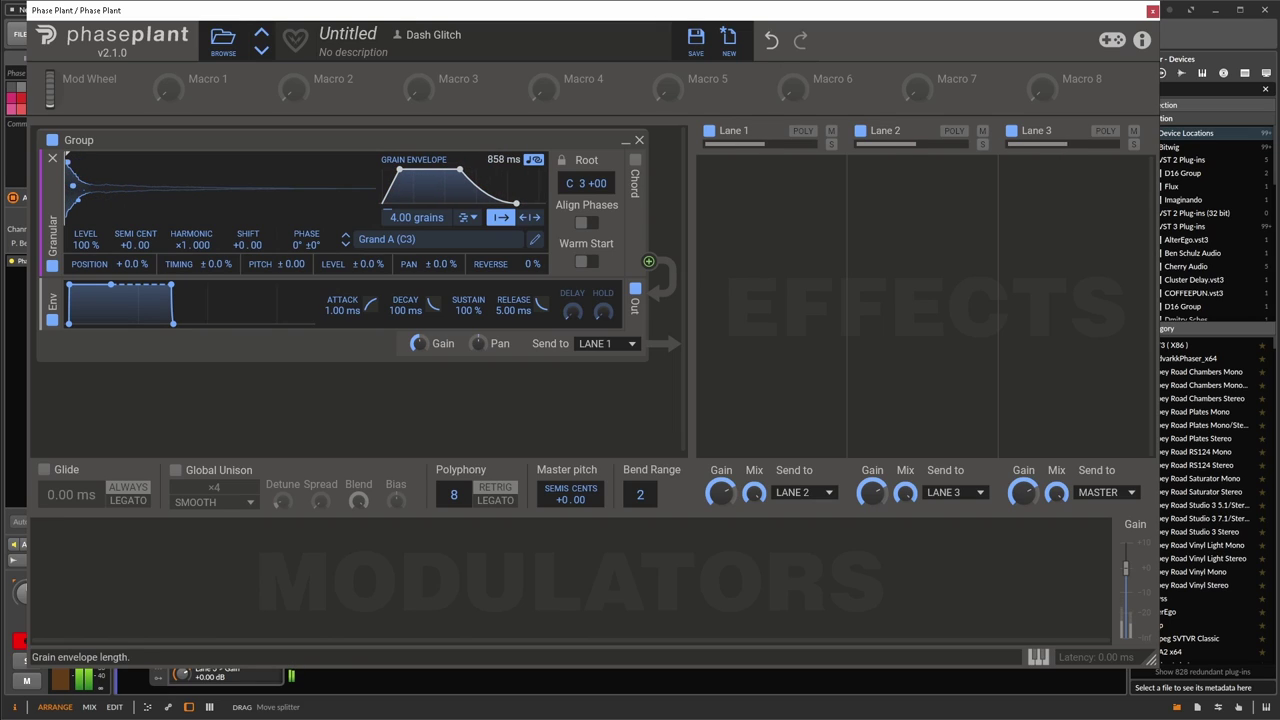
scroll(503, 160, "down", 8)
scroll(503, 160, "down", 2)
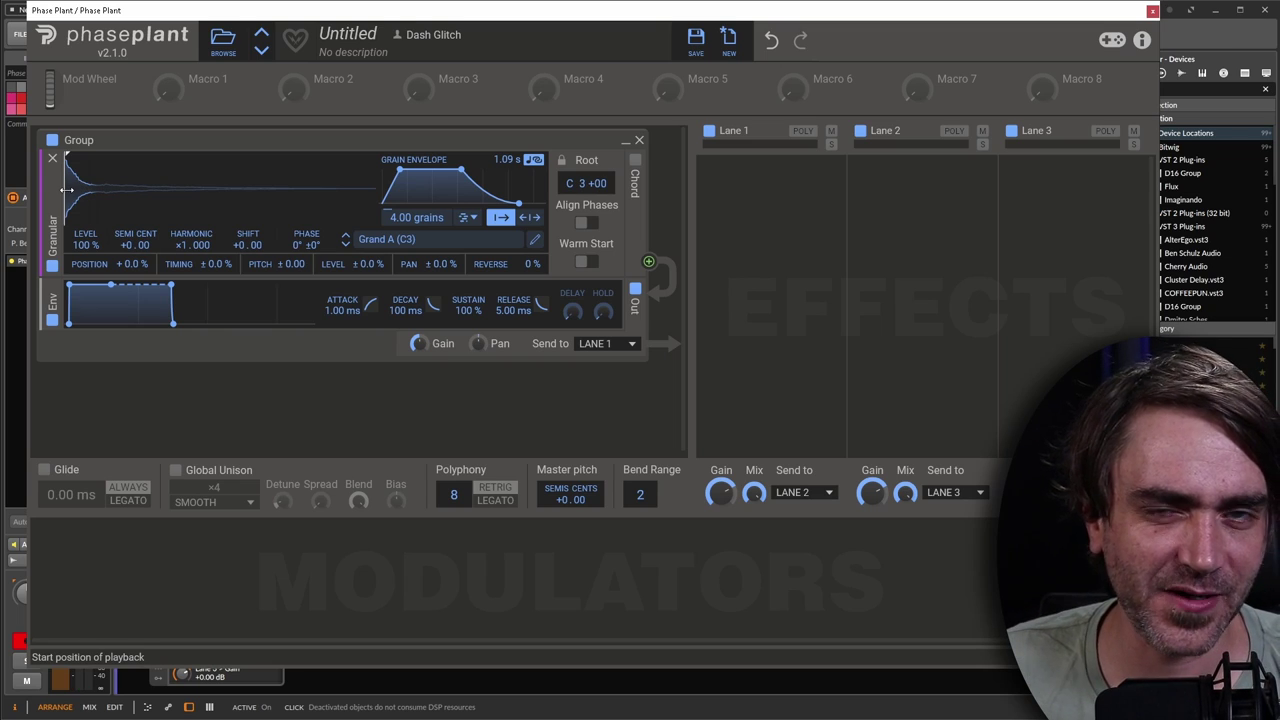
left_click_drag(503, 159, 494, 122)
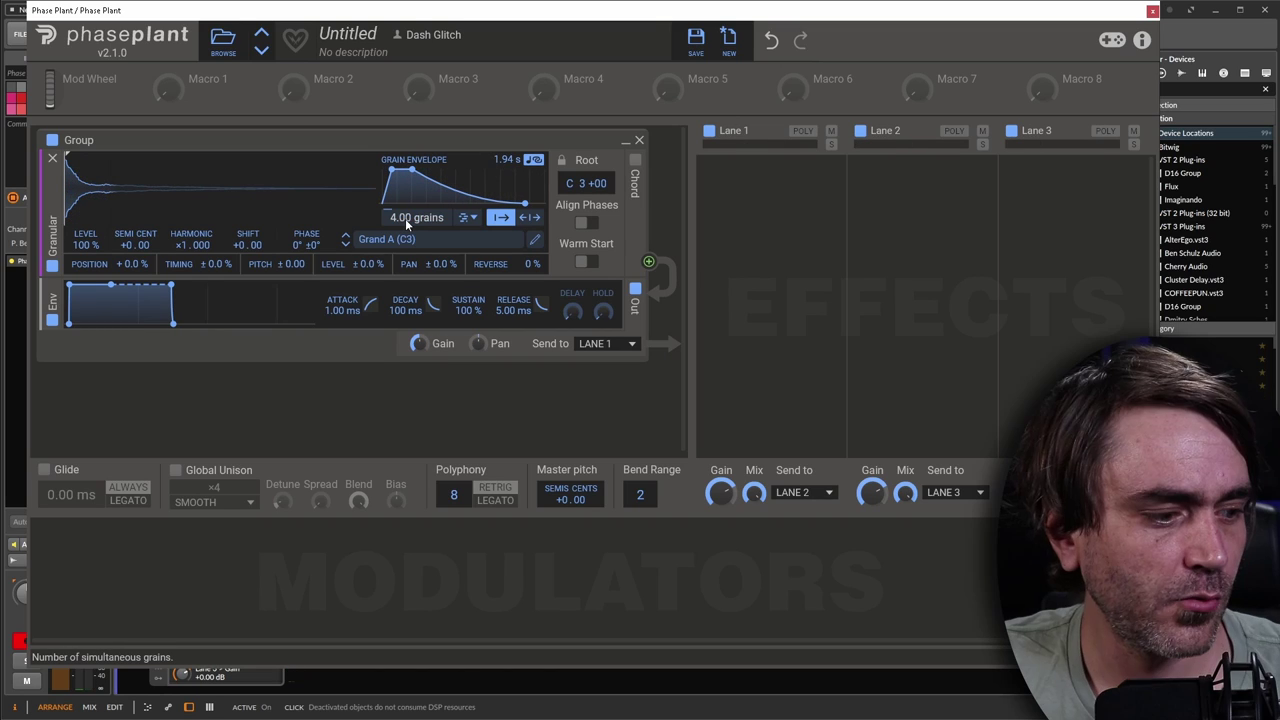
Step: Set the grain density to 1.02 grains and the grain envelope length to 89.4 ms
left_click_drag(401, 222, 401, 205)
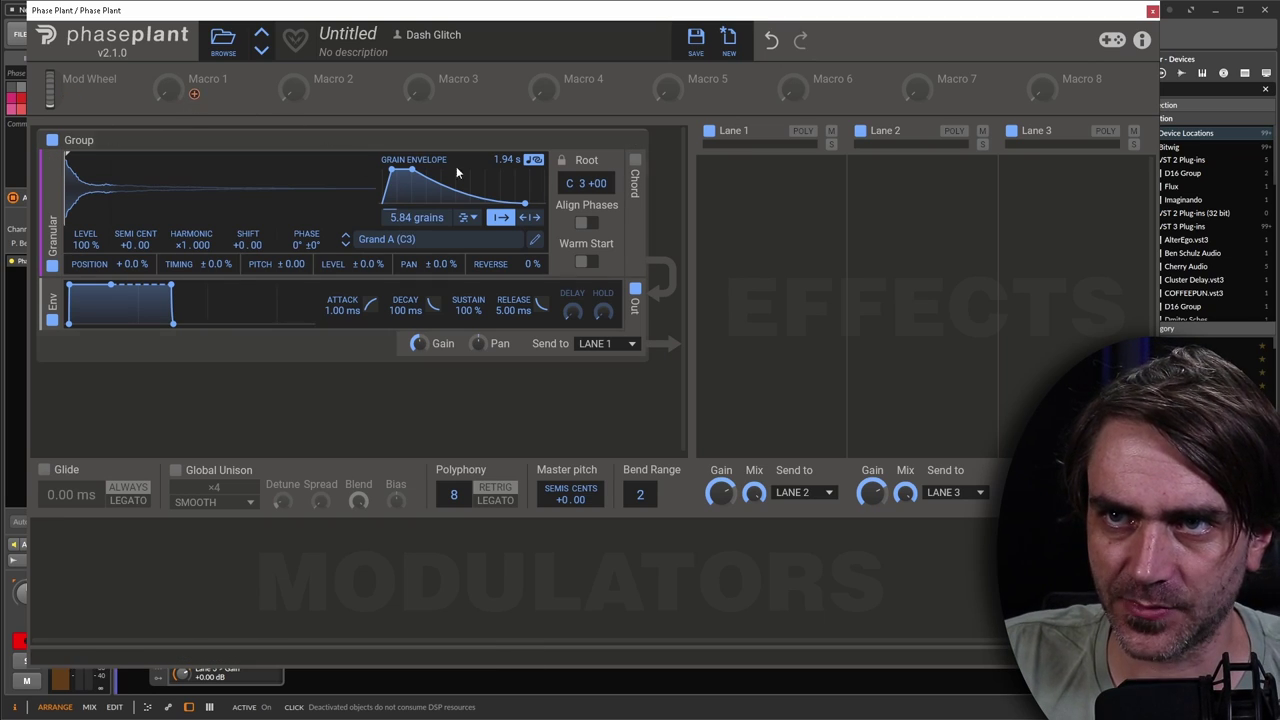
left_click_drag(457, 174, 416, 224)
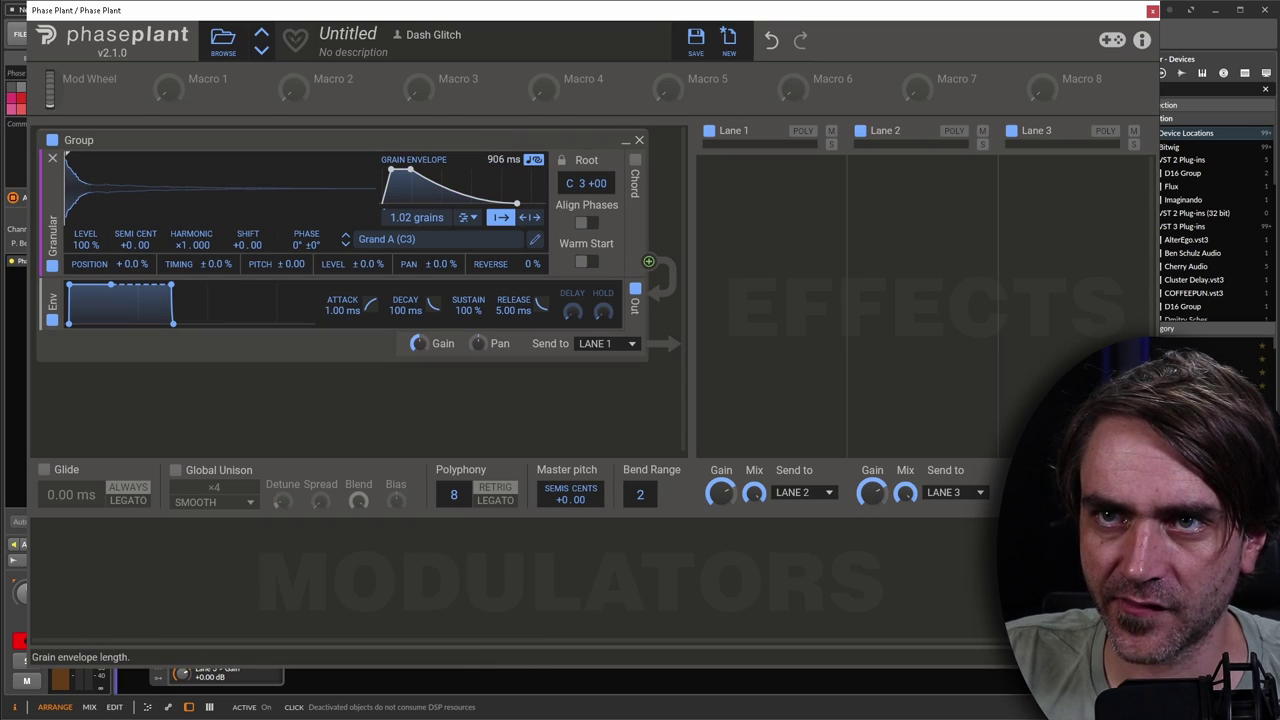
left_click_drag(503, 159, 503, 179)
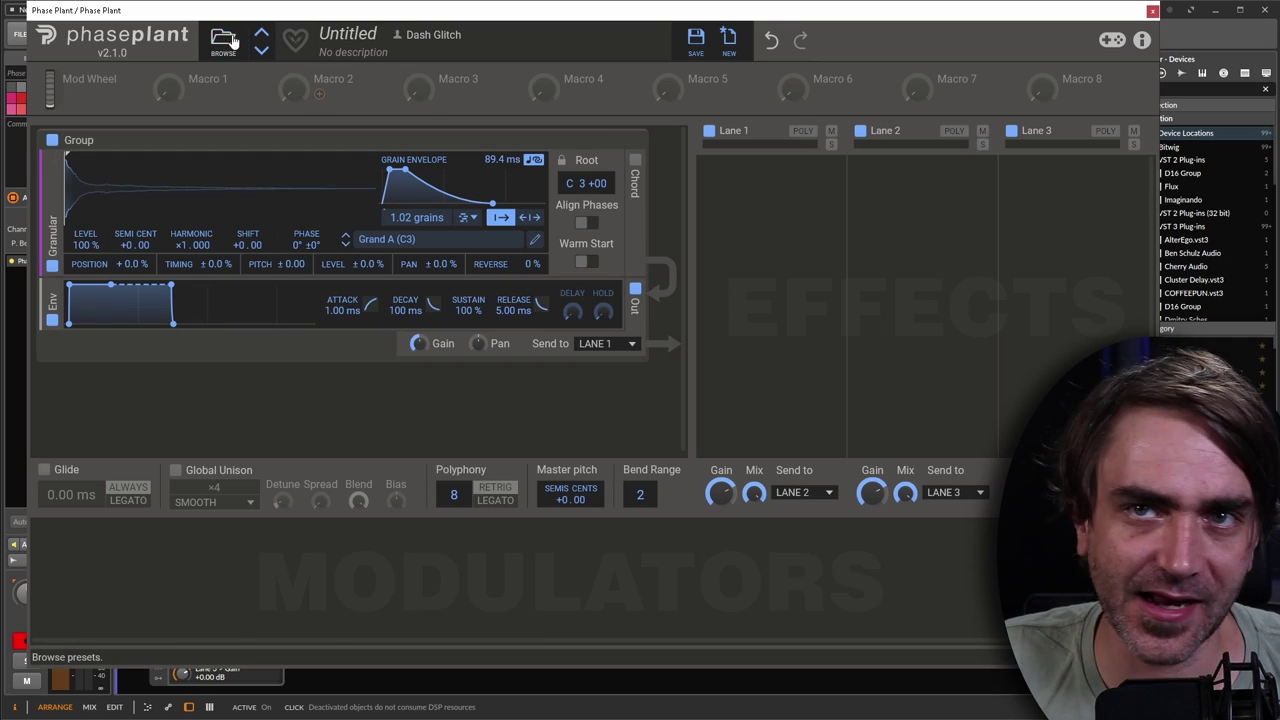
Step: Assign Macro 1 to modulate both the number of grains and the grain envelope length
left_click_drag(195, 94, 414, 231)
mouse_move(157, 95)
left_mouse_down()
mouse_move(157, 30)
mouse_move(160, 97)
left_mouse_up()
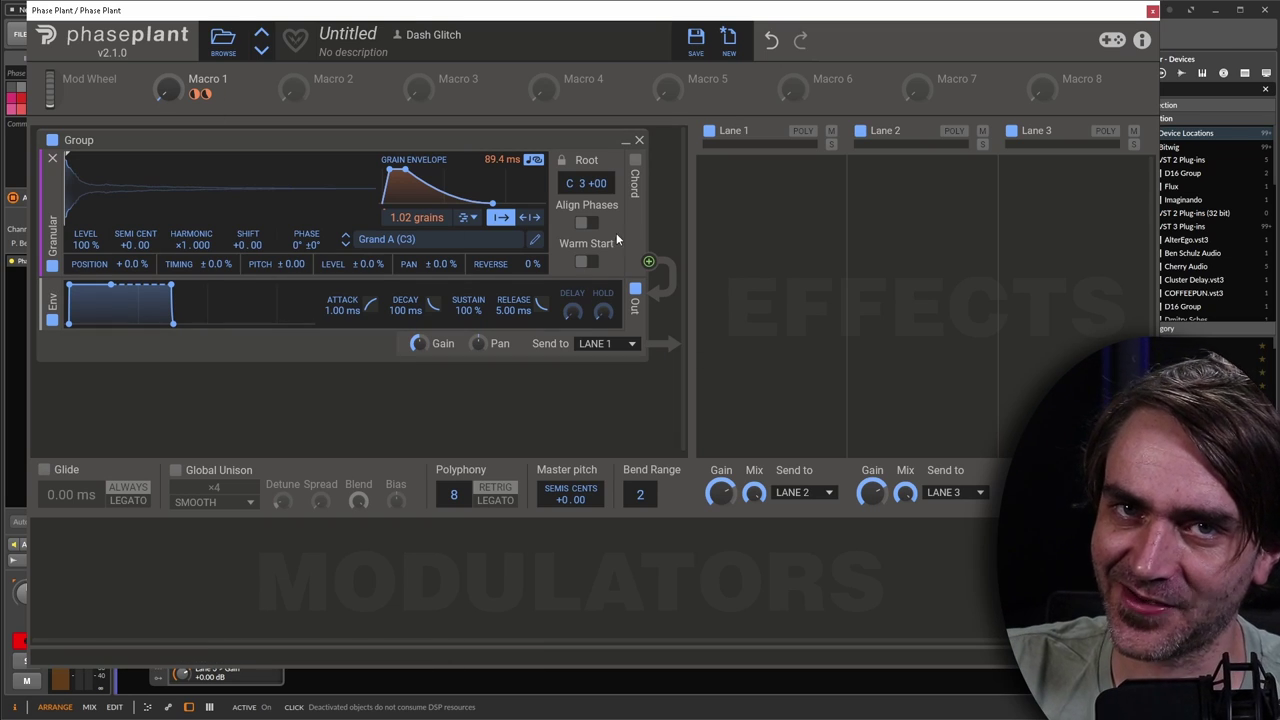
Step: Enable the granular generator's Chord section and set the chord type to Octaves
left_click(637, 168)
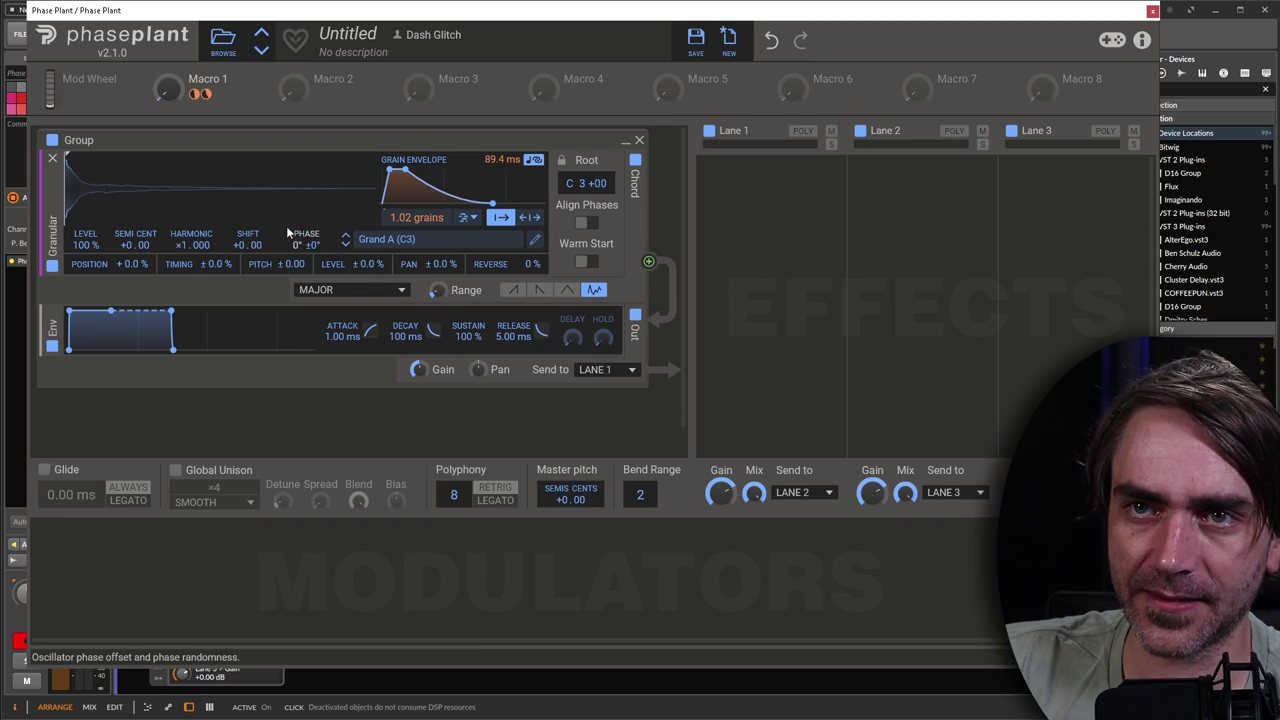
left_click(325, 296)
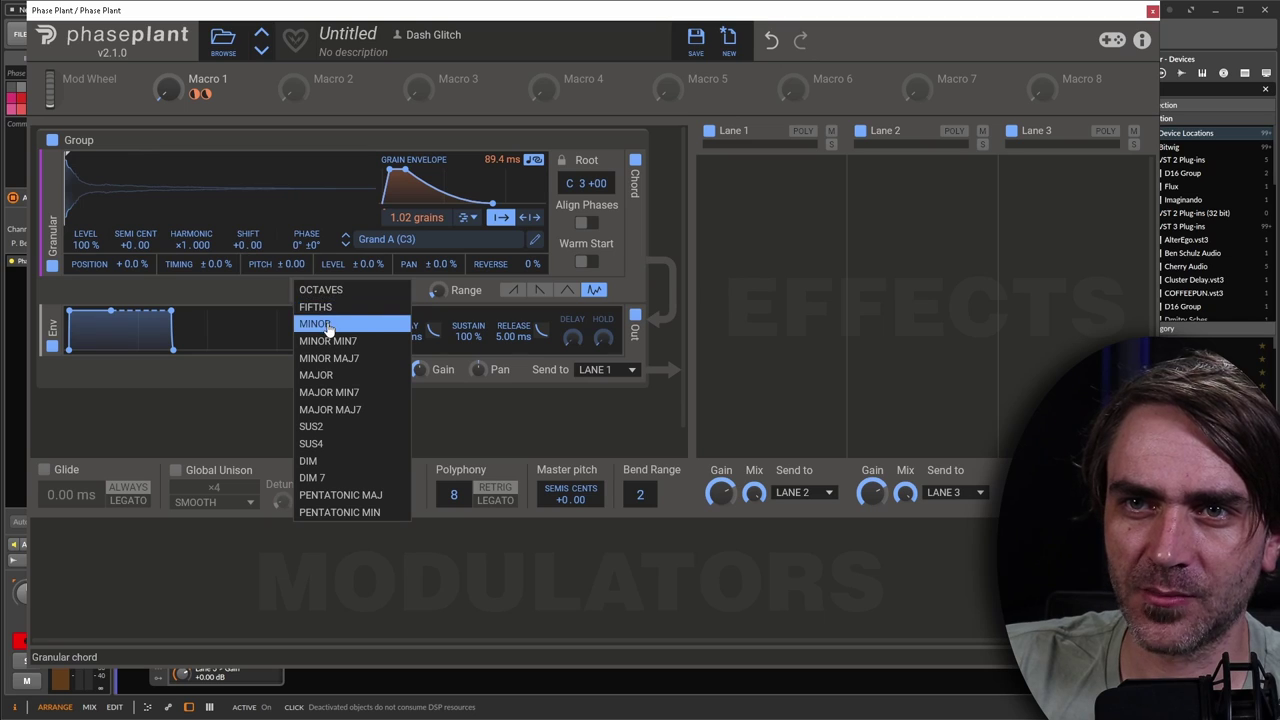
left_click(335, 289)
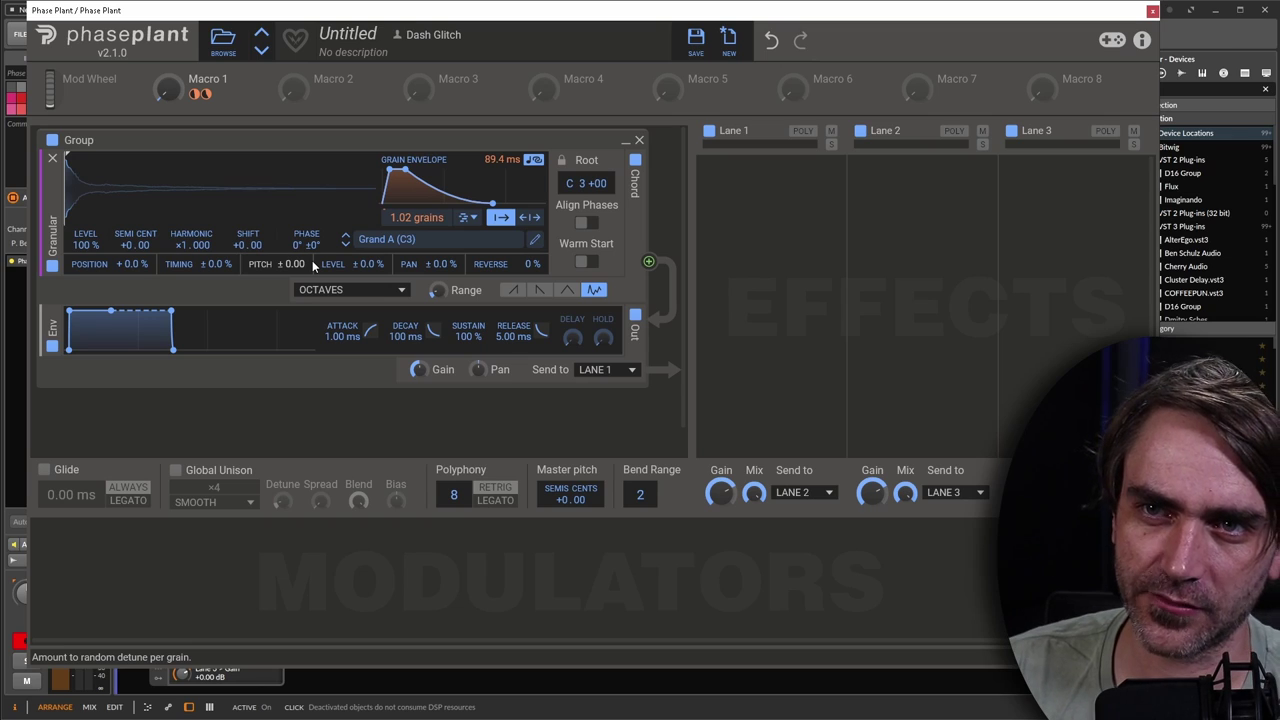
left_click(348, 292)
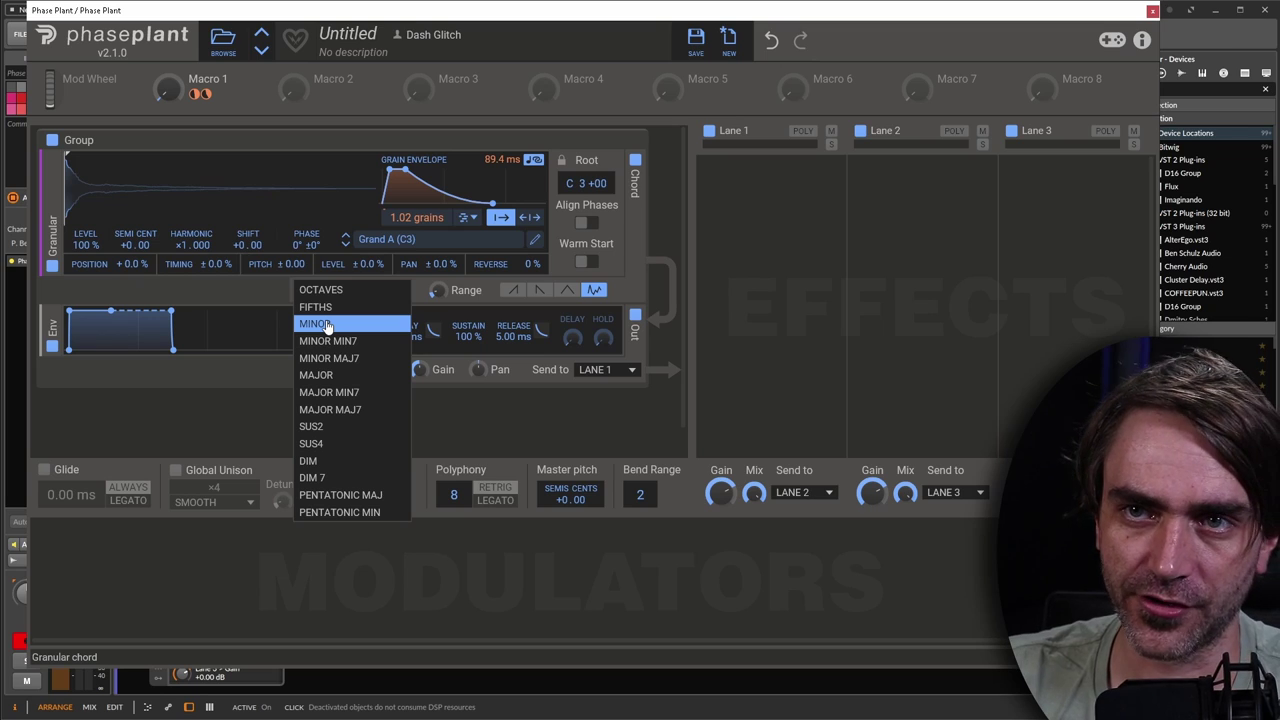
left_click(337, 290)
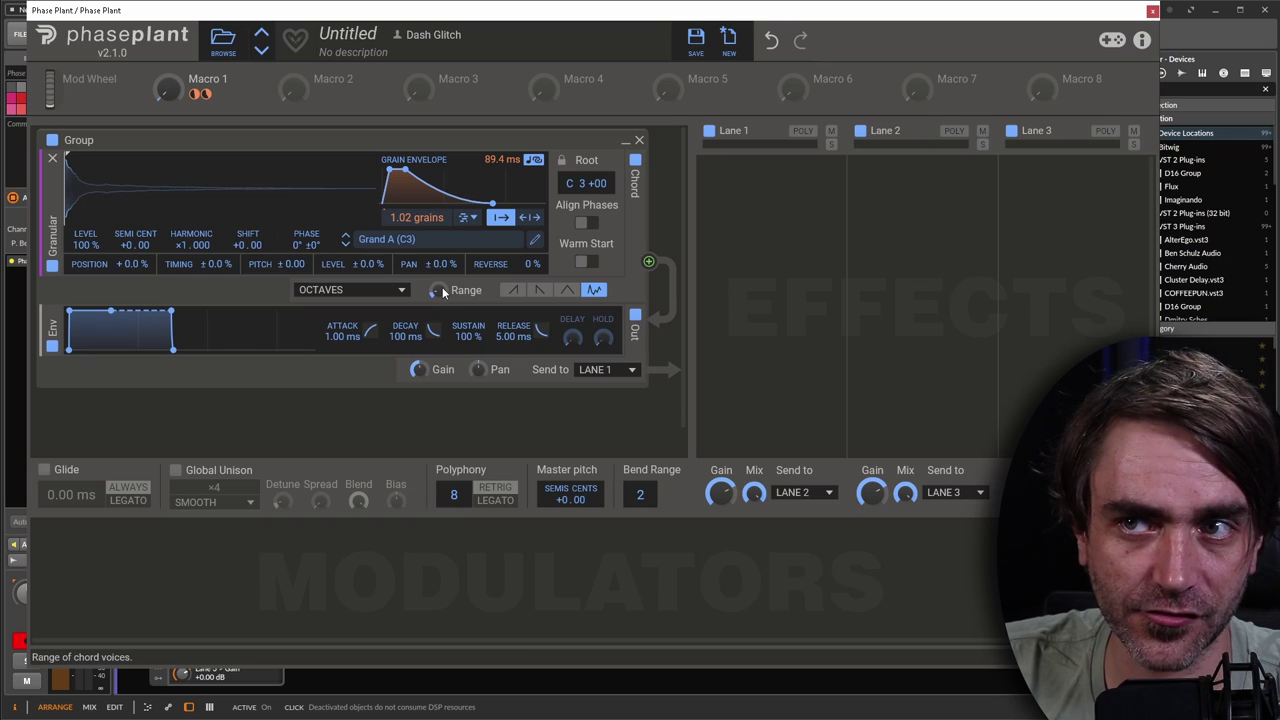
Step: Try the chord's strum up, strum down and strum up & down patterns, ending on strum randomly
left_click(512, 289)
left_click(539, 289)
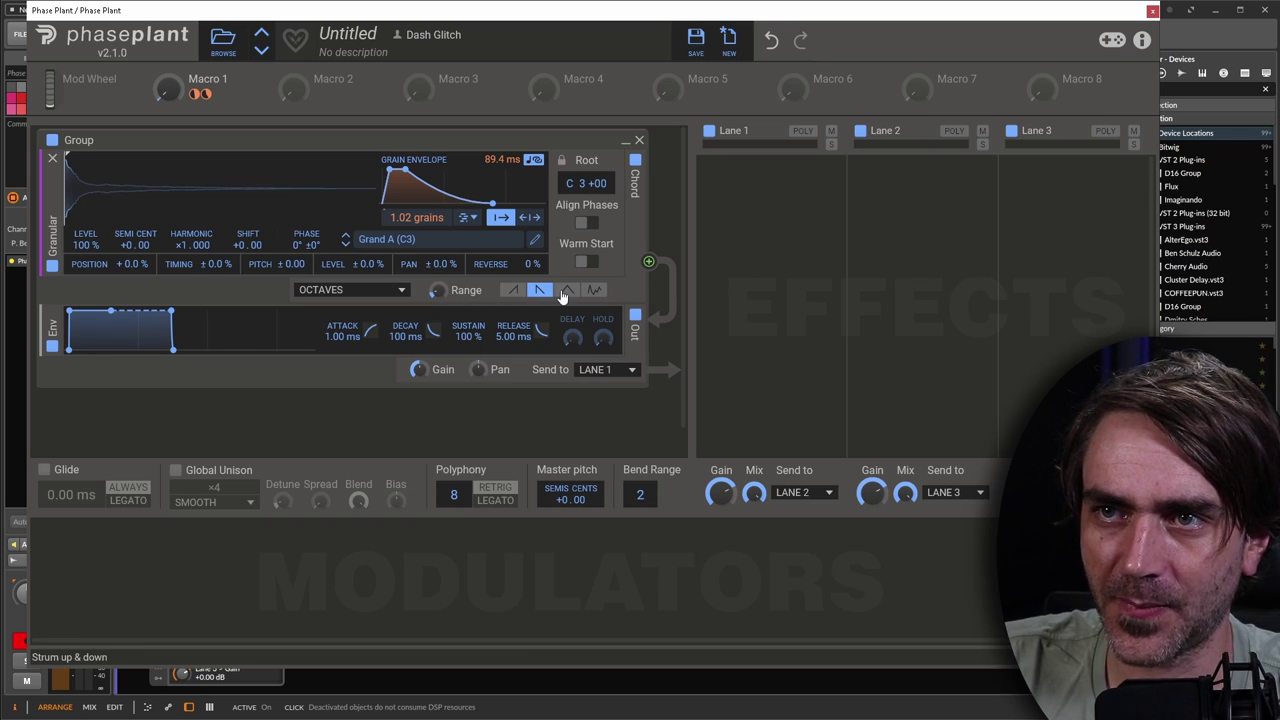
left_click(563, 292)
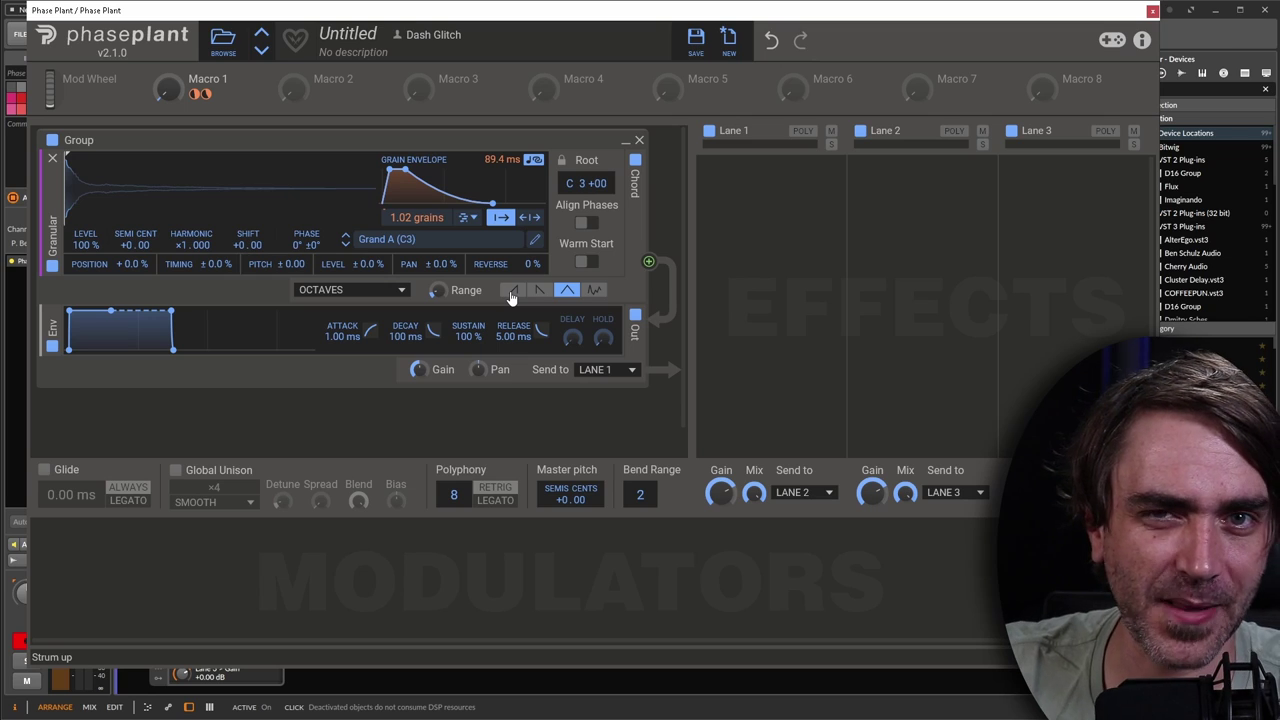
left_click(596, 291)
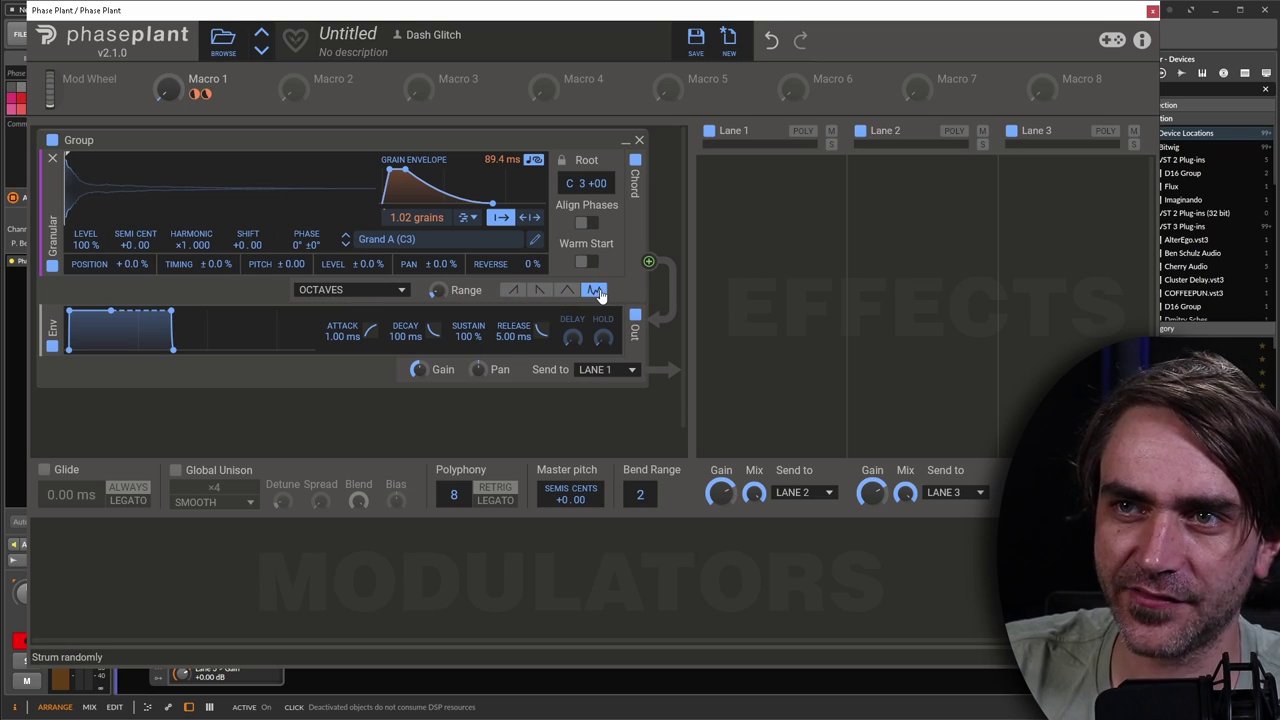
Step: Compare the chord's strum up, strum down and strum up & down patterns, settling on strum randomly, and adjust the chord voice range
left_click(513, 291)
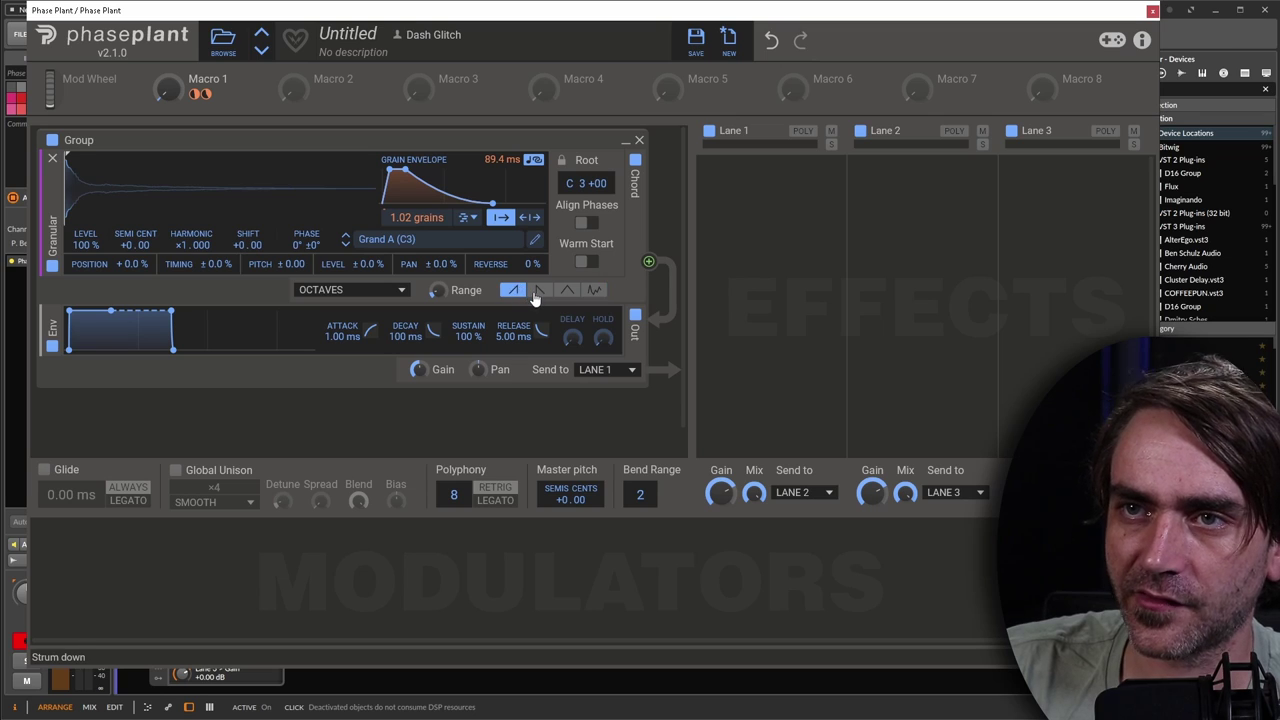
left_click(537, 294)
left_click(569, 295)
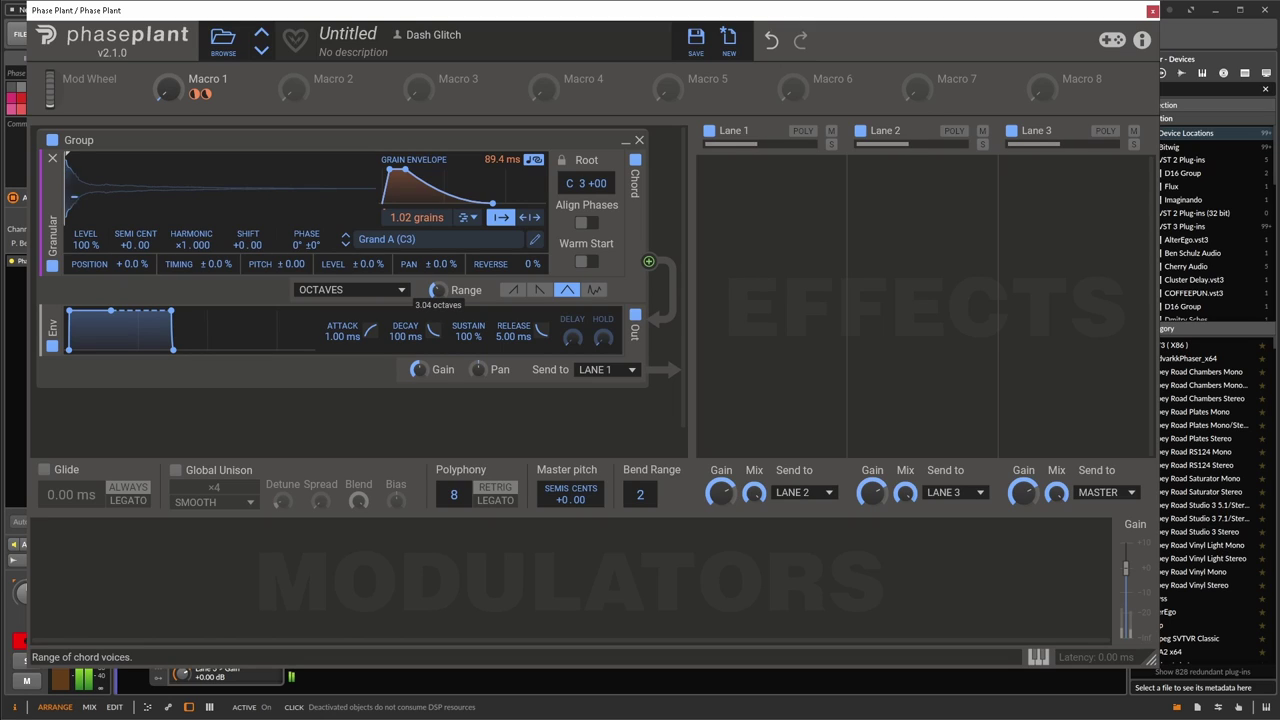
left_click(539, 290)
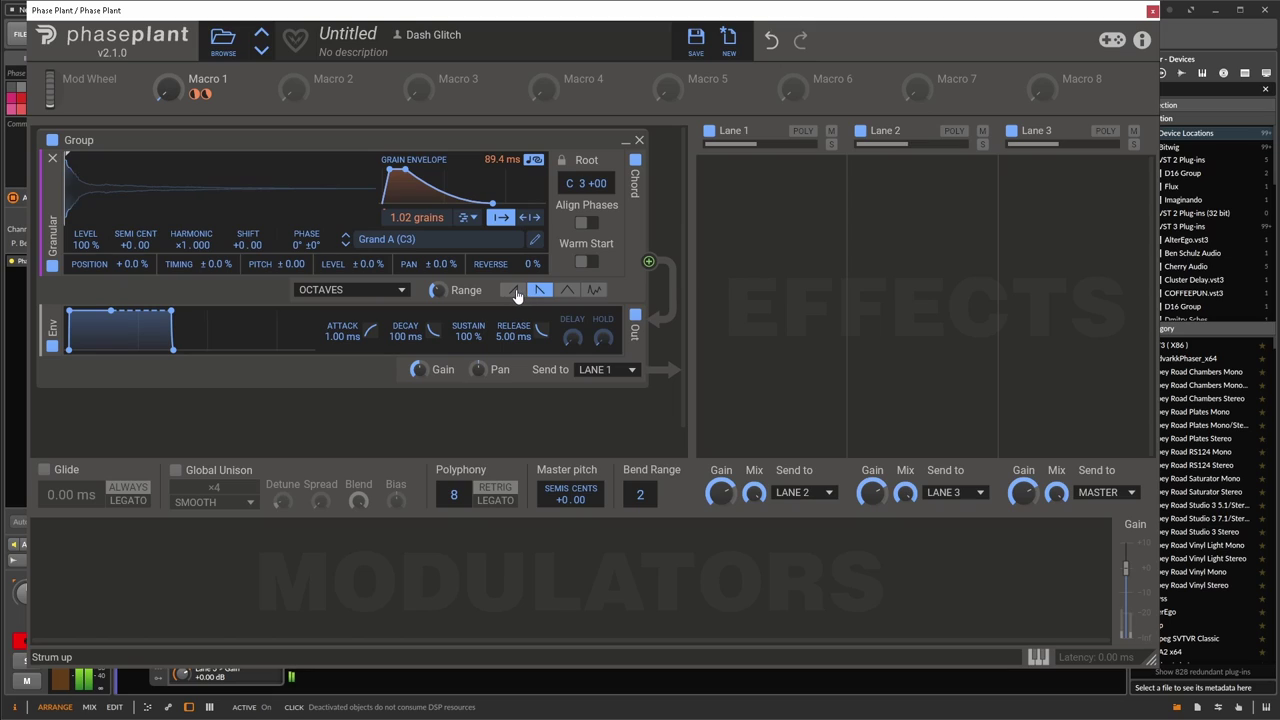
left_click(594, 290)
mouse_move(438, 291)
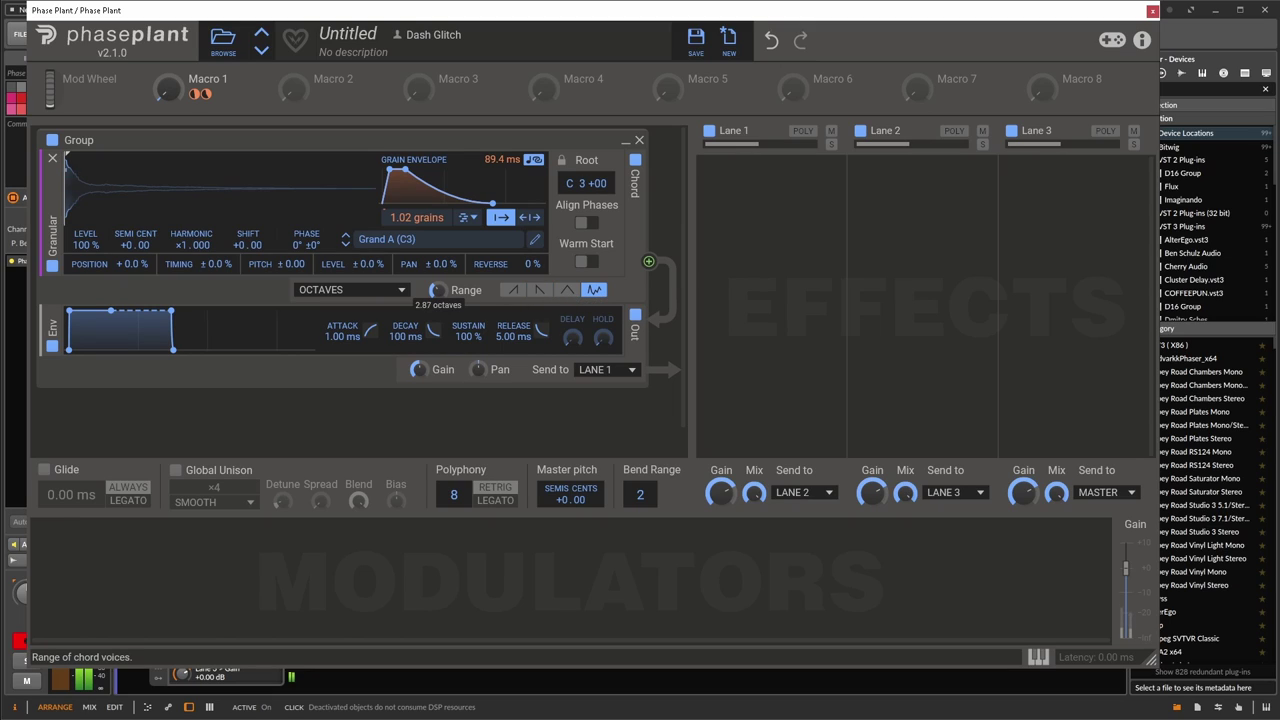
left_click_drag(437, 290, 453, 293)
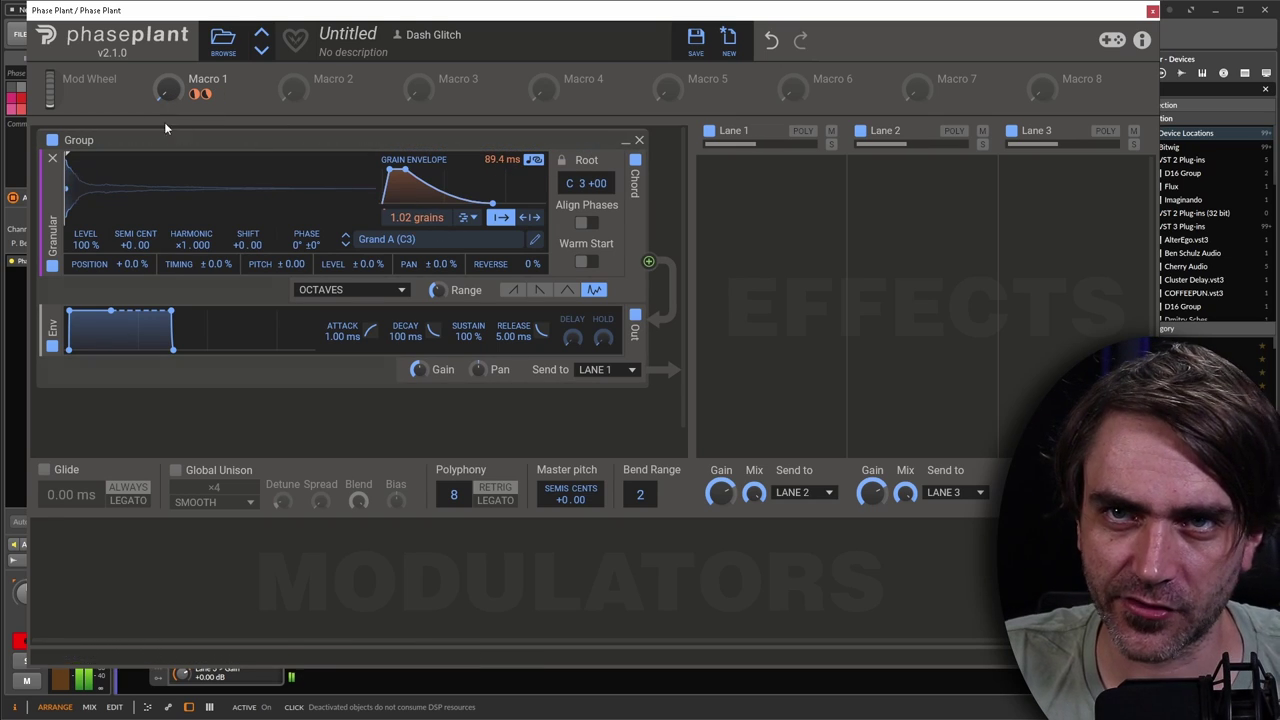
Step: Audition the grain density and length modulation by sweeping Macro 1 up past 64% and returning it to zero
left_click_drag(167, 90, 167, 54)
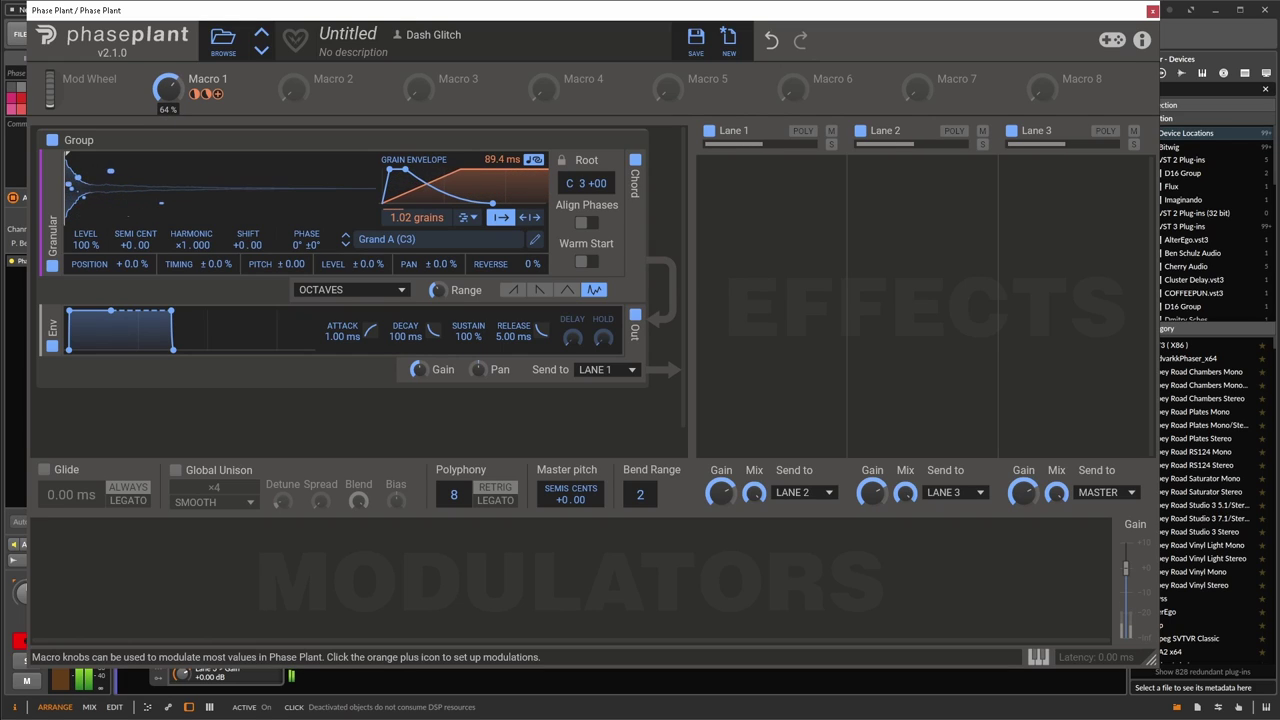
left_click_drag(168, 88, 168, 72)
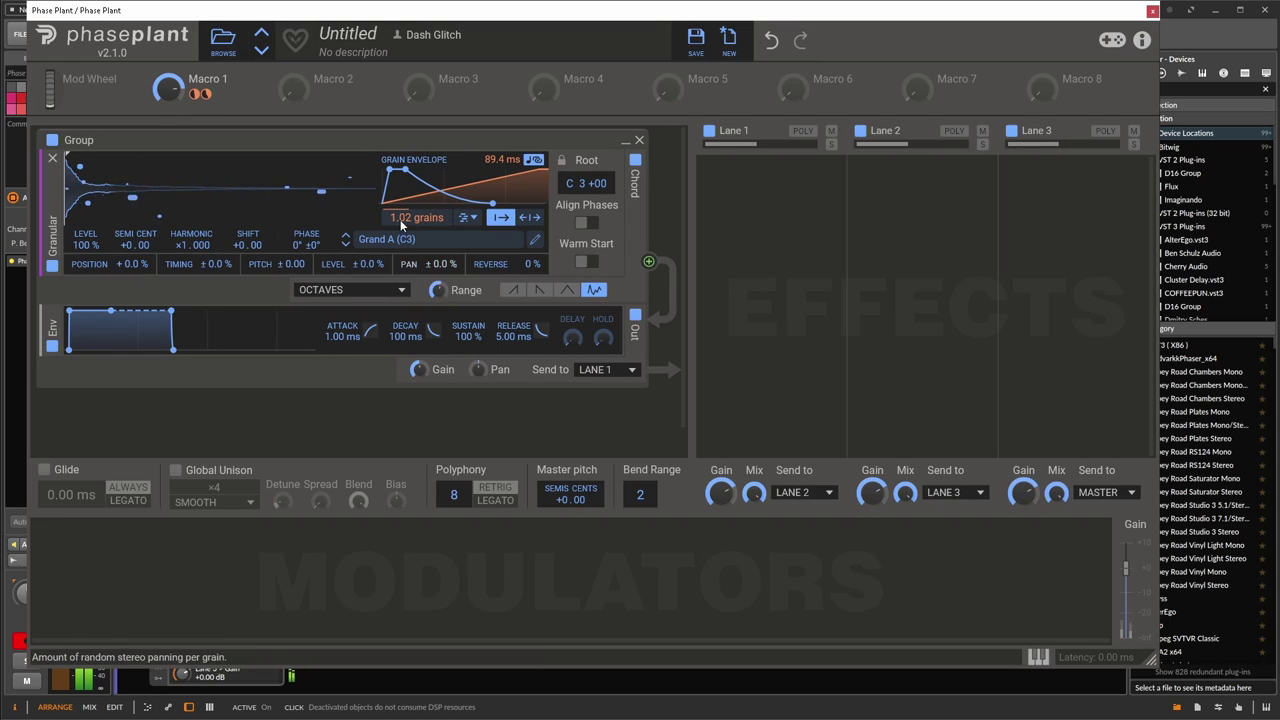
mouse_move(166, 88)
left_mouse_down()
mouse_move(166, 126)
mouse_move(162, 88)
left_mouse_up()
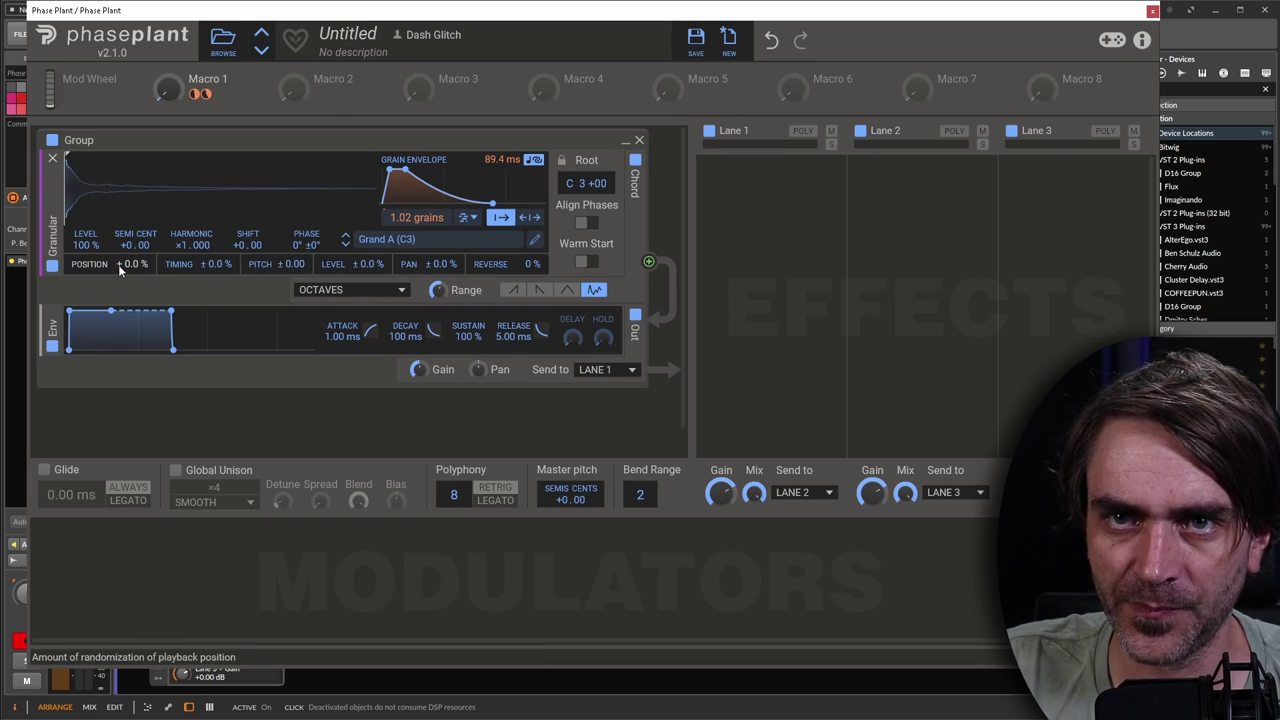
Step: Experiment with 68% position randomization and the start point, and set the grain randomization to level ±5.4%, pan ±69% and reverse 46%
mouse_move(118, 264)
left_mouse_down()
mouse_move(118, 180)
mouse_move(118, 266)
mouse_move(104, 186)
left_mouse_up()
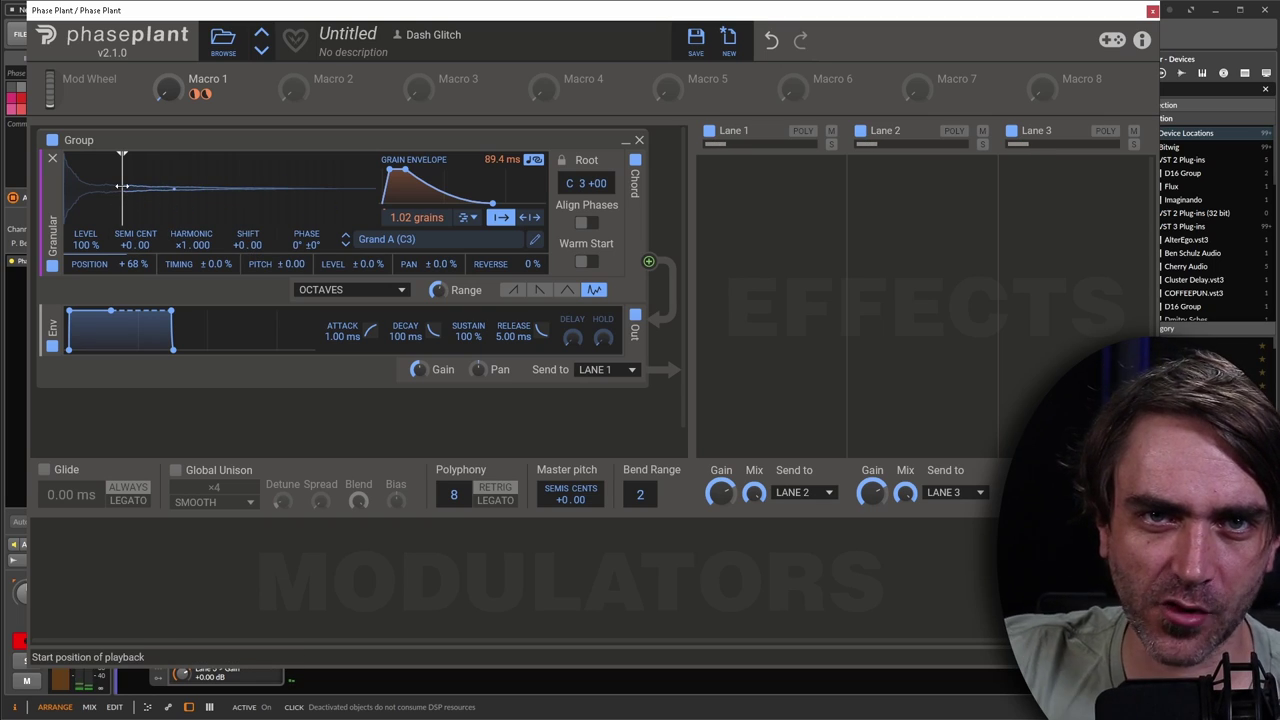
mouse_move(123, 199)
left_mouse_down()
mouse_move(123, 225)
mouse_move(103, 190)
mouse_move(66, 190)
left_mouse_up()
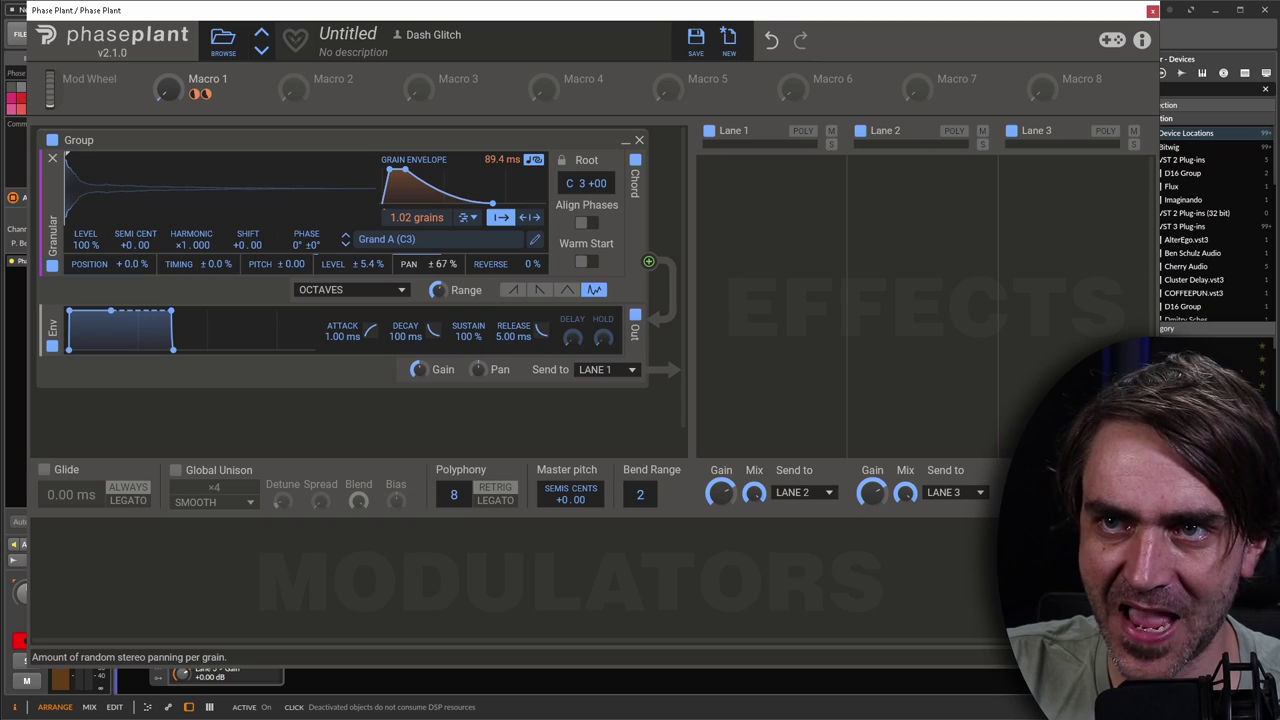
left_click_drag(441, 264, 499, 268)
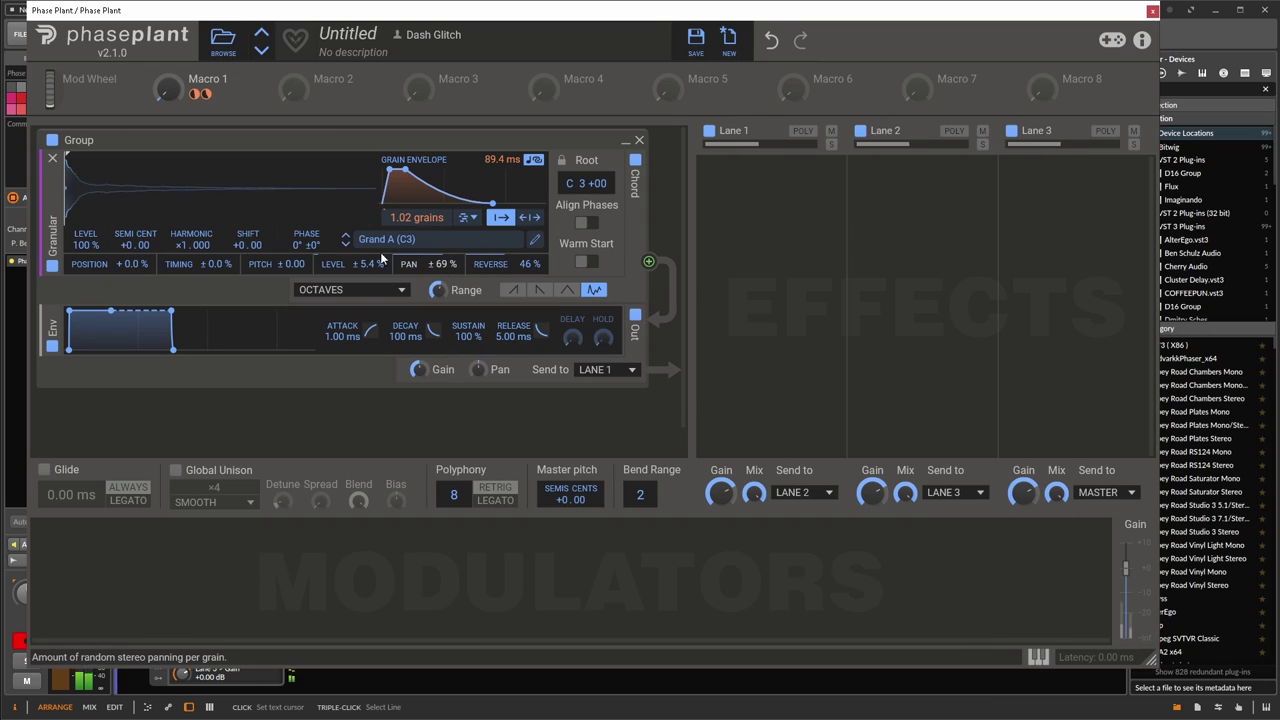
Step: Assign Macro 1 to modulate the chord range and audition the result by sweeping the macro down to about 21% and back up
left_click_drag(164, 99, 164, 80)
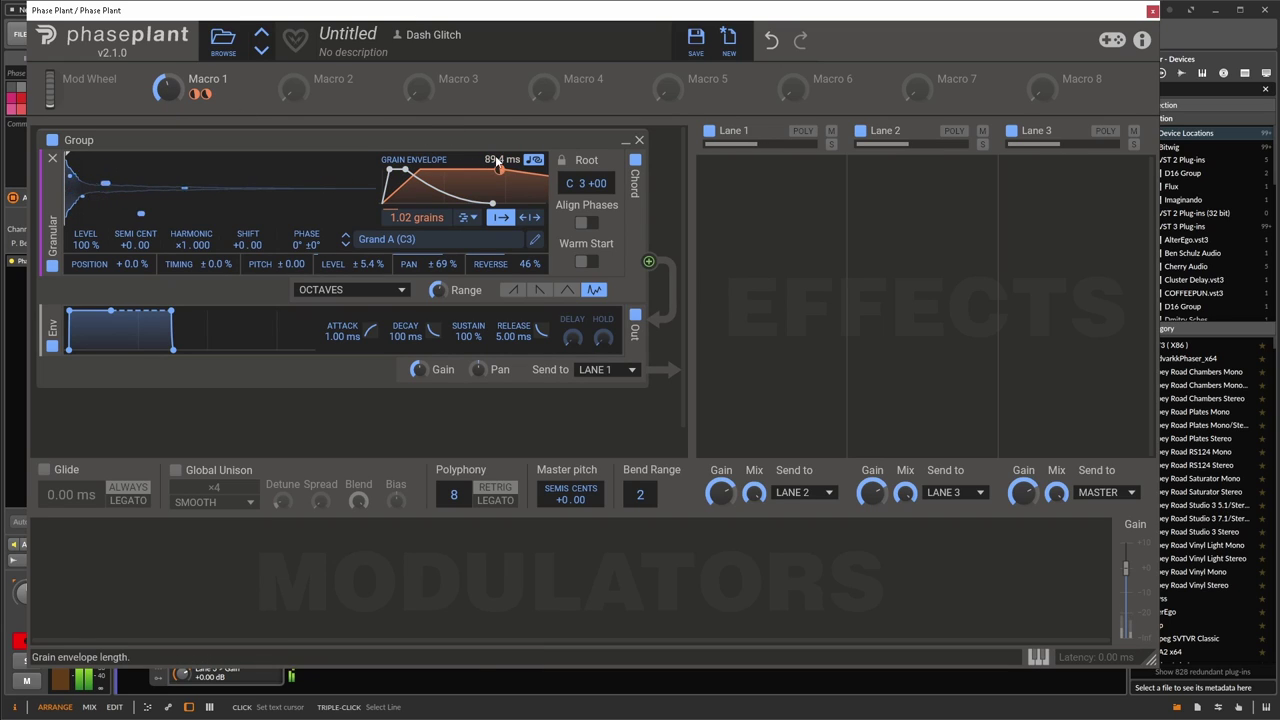
left_click_drag(497, 162, 431, 288)
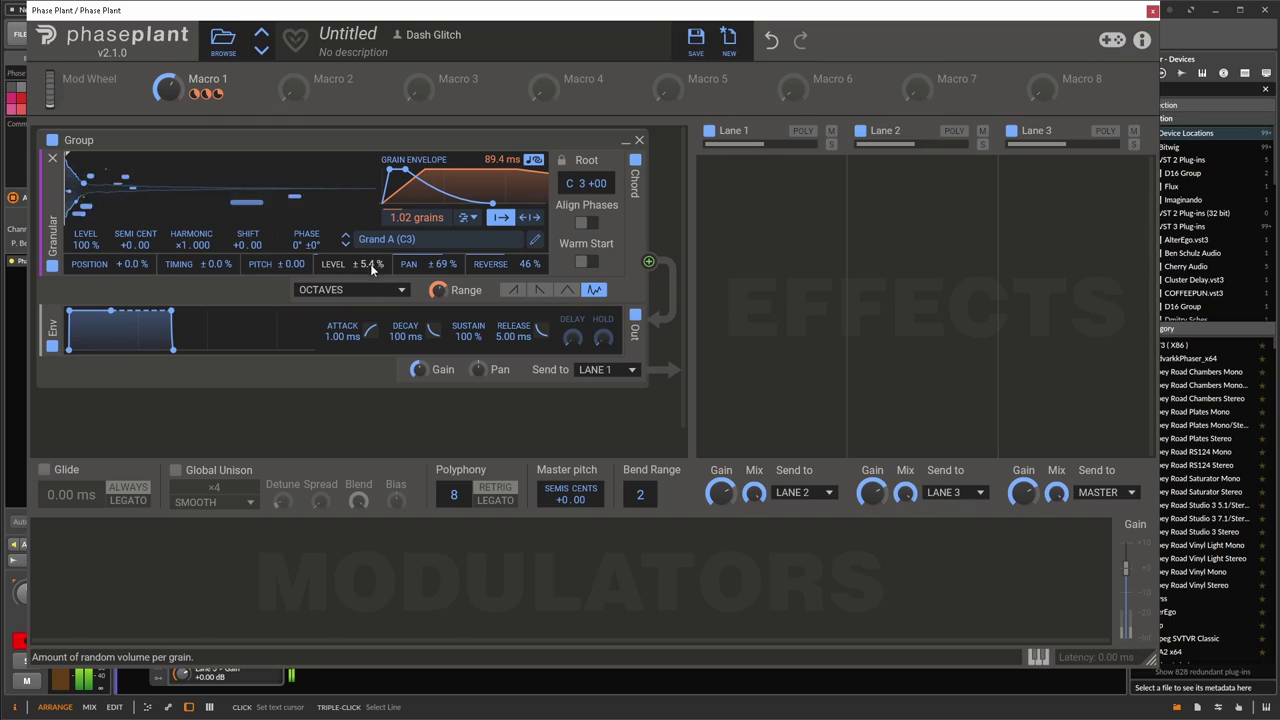
mouse_move(168, 88)
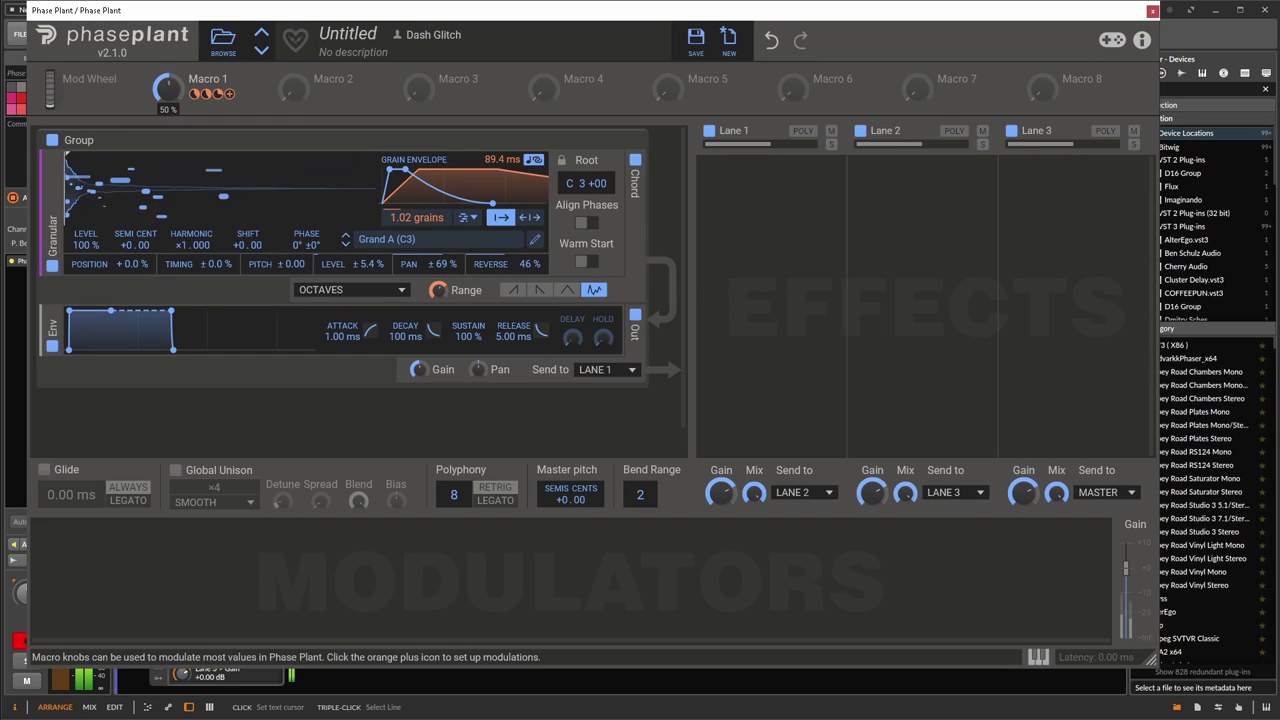
scroll(168, 88, "down", 2)
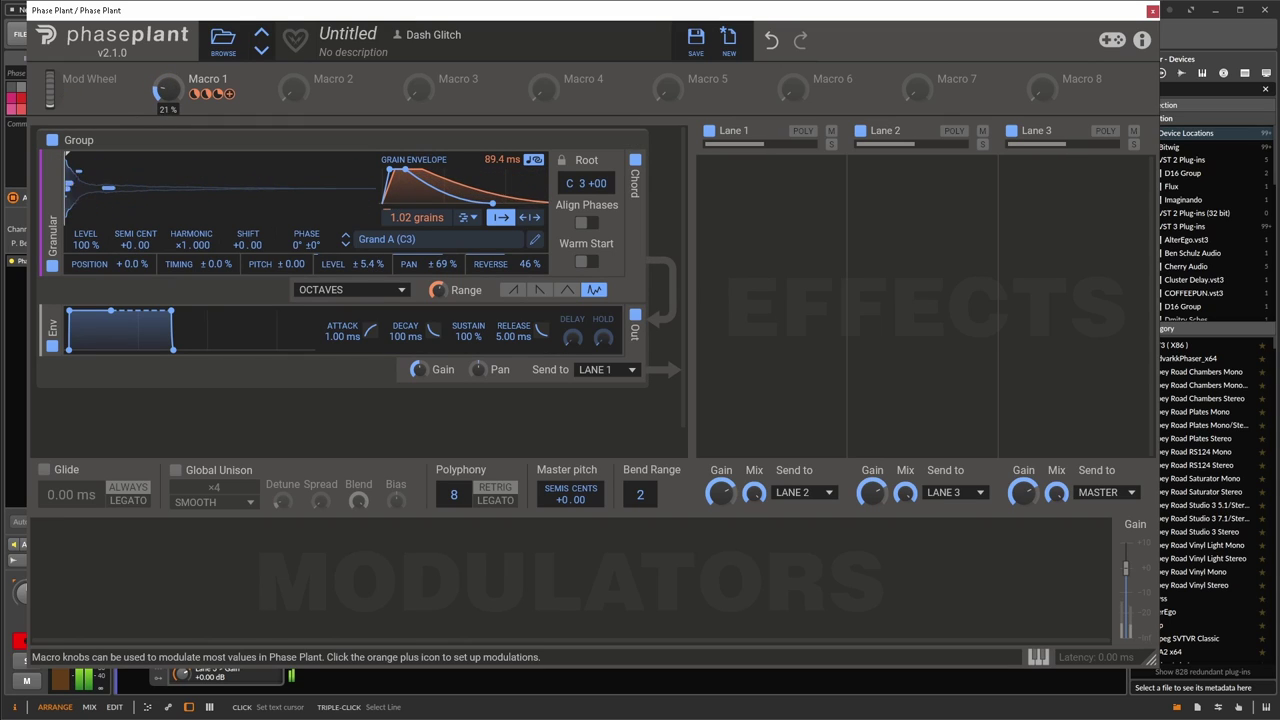
scroll(168, 88, "up", 10)
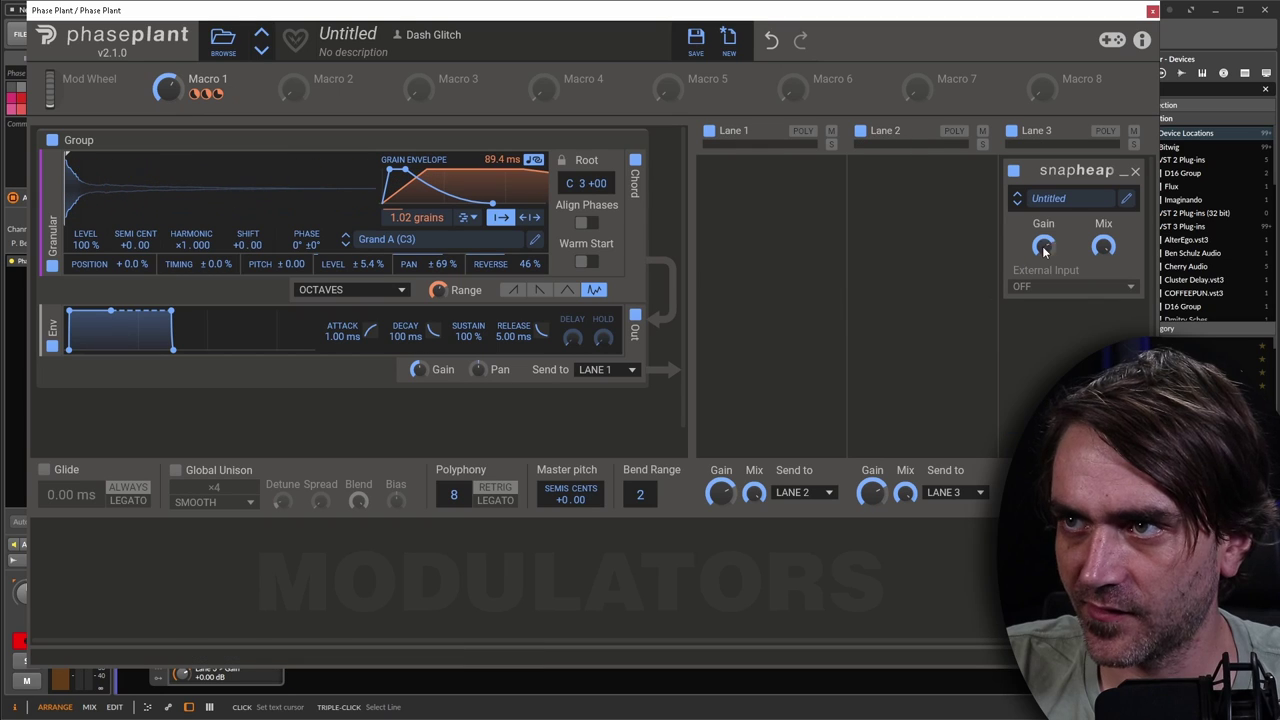
Step: Search the Snap Heap presets for "lead" and load Lead Sauce into the Snap Heap effect in Lane 3
left_click(1064, 197)
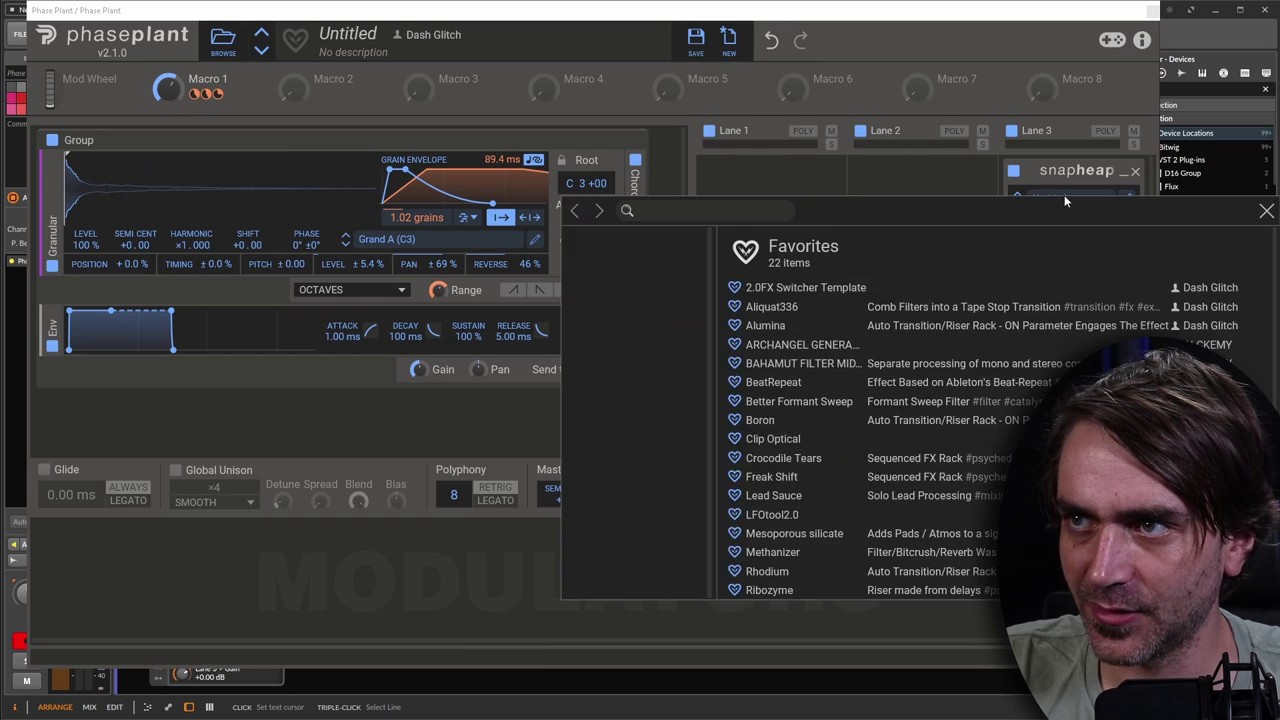
left_click(660, 210)
type("bad")
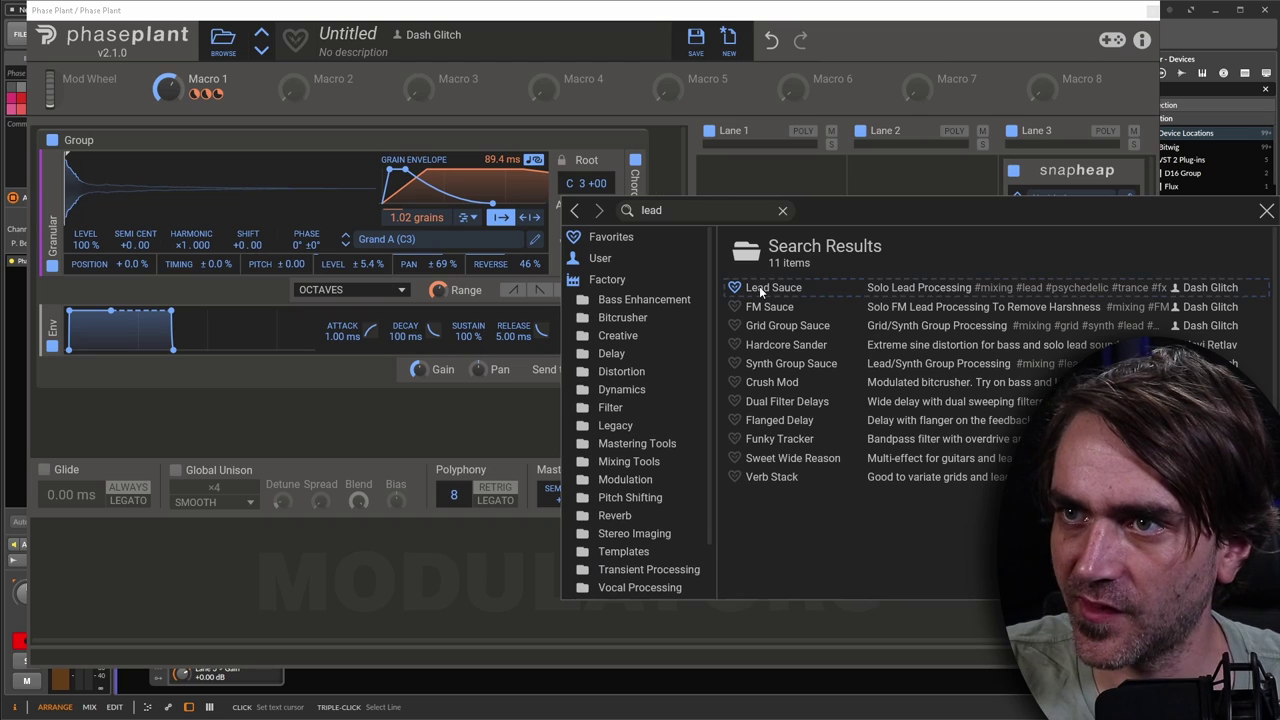
double_click(759, 286)
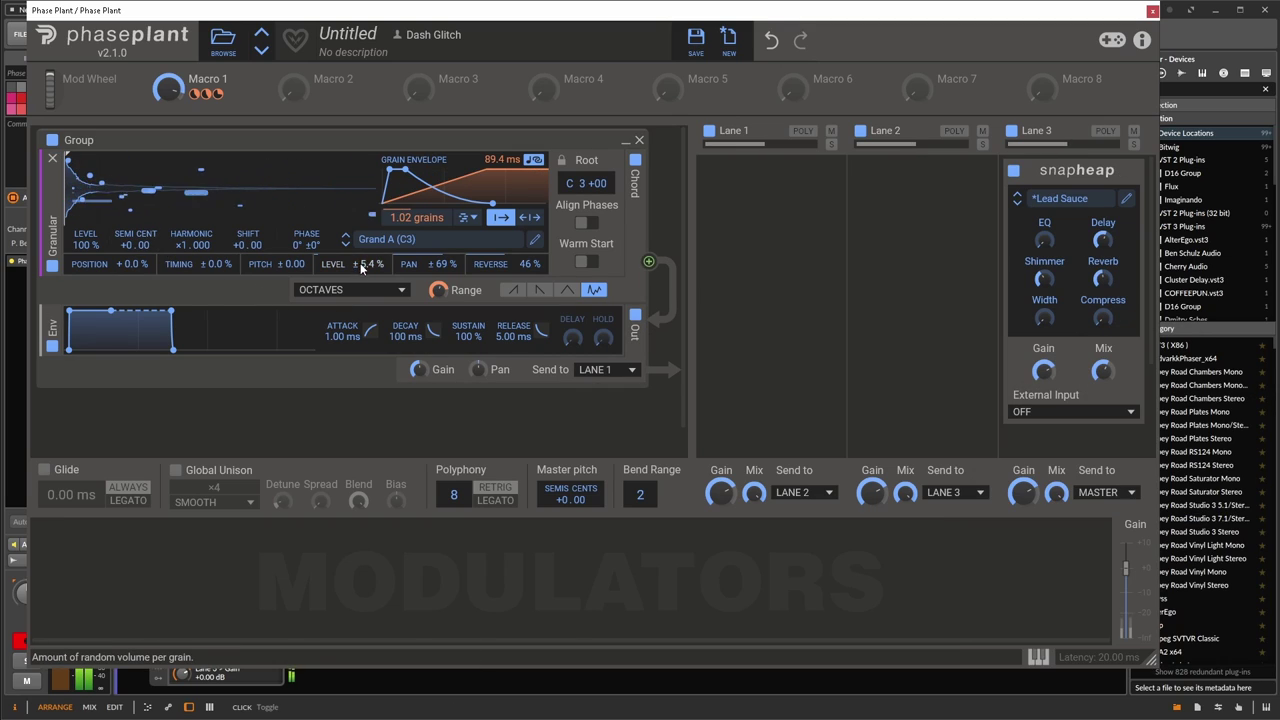
Step: Set the granular generator's level to 139% and lock its root pitch
left_click_drag(85, 244, 85, 204)
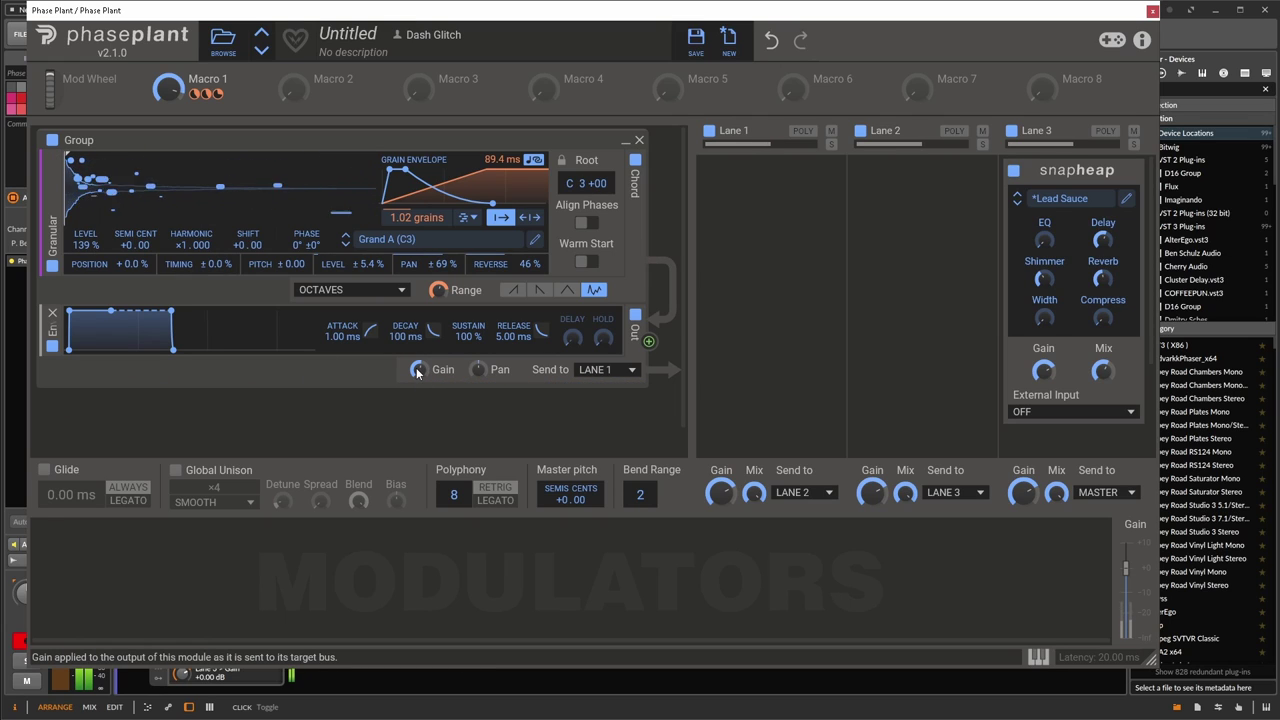
left_click(168, 88)
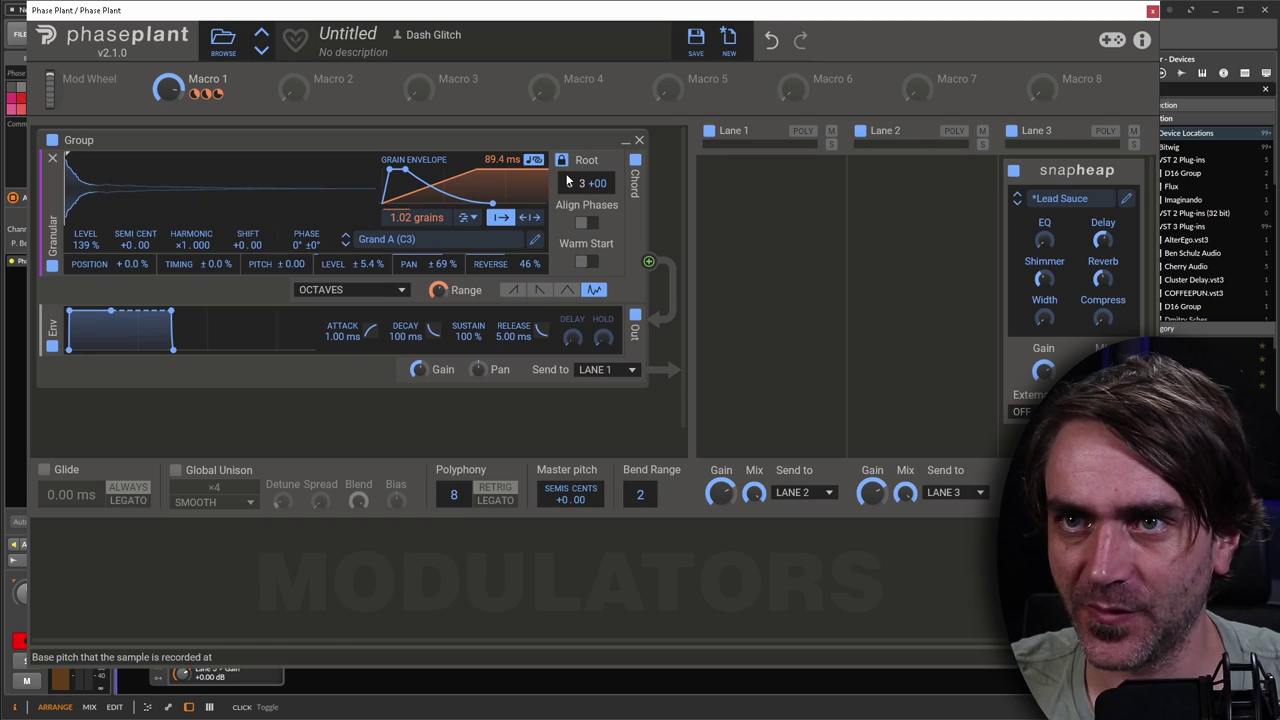
Step: Replace the granular sample with Pan Drum Major Pentatonic Noodling from the factory Grains folder Phrases, Acoustic
left_click(381, 239)
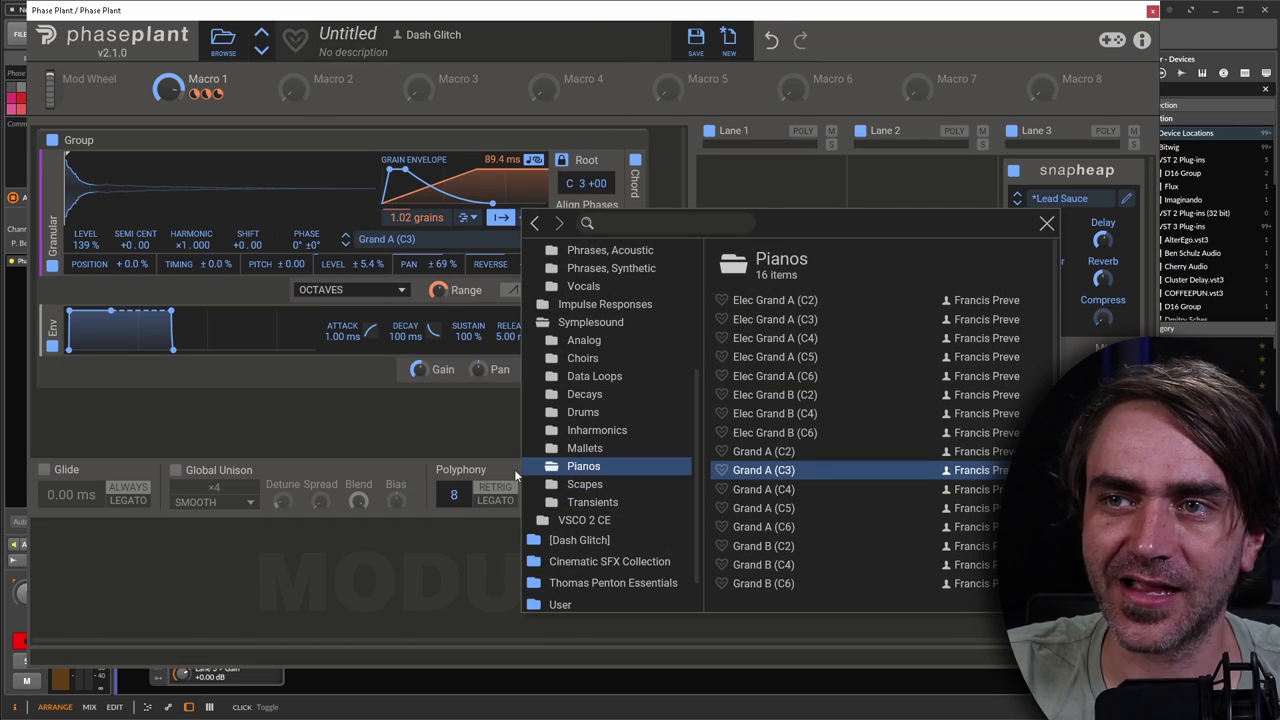
scroll(612, 430, "up", 6)
scroll(619, 438, "down", 3)
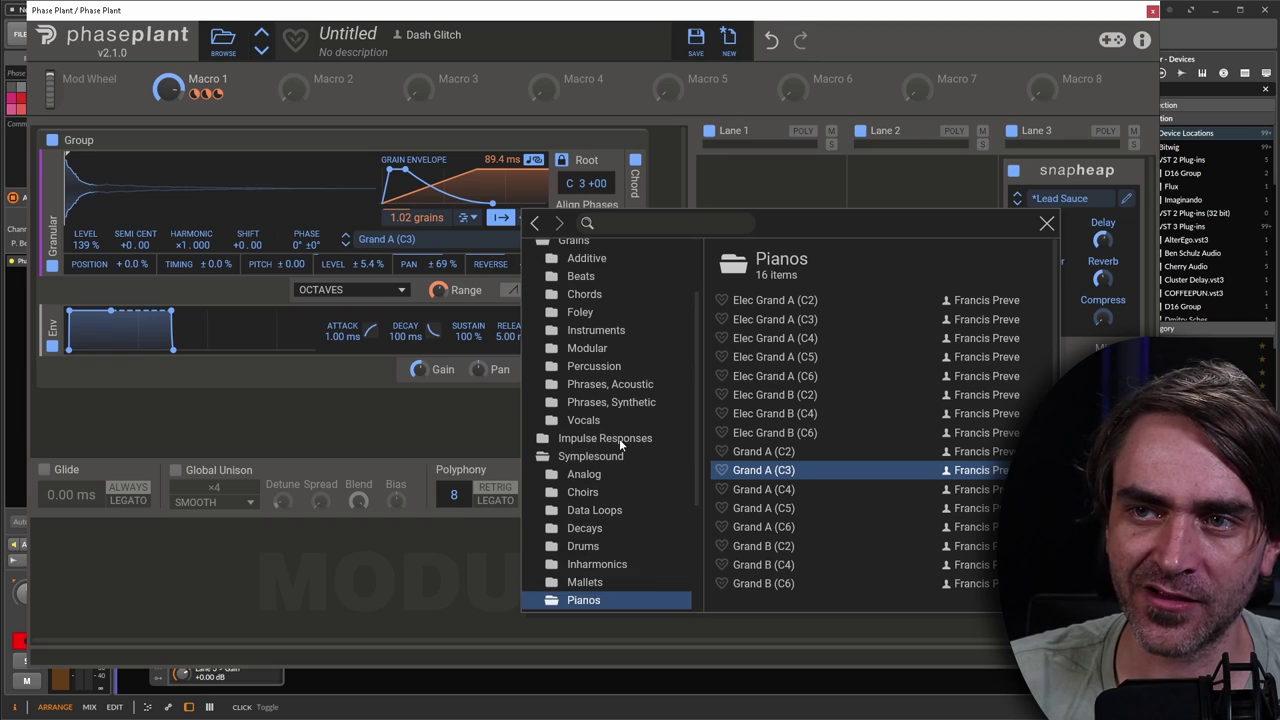
scroll(619, 450, "up", 3)
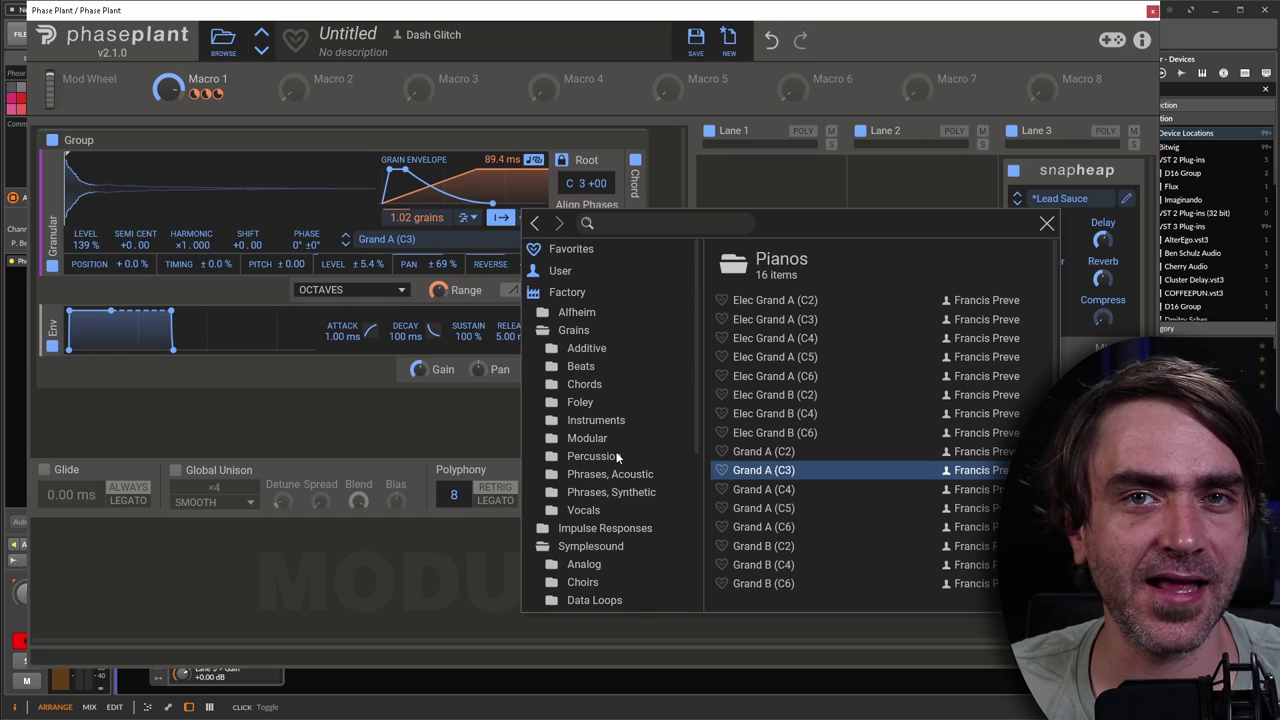
left_click(620, 493)
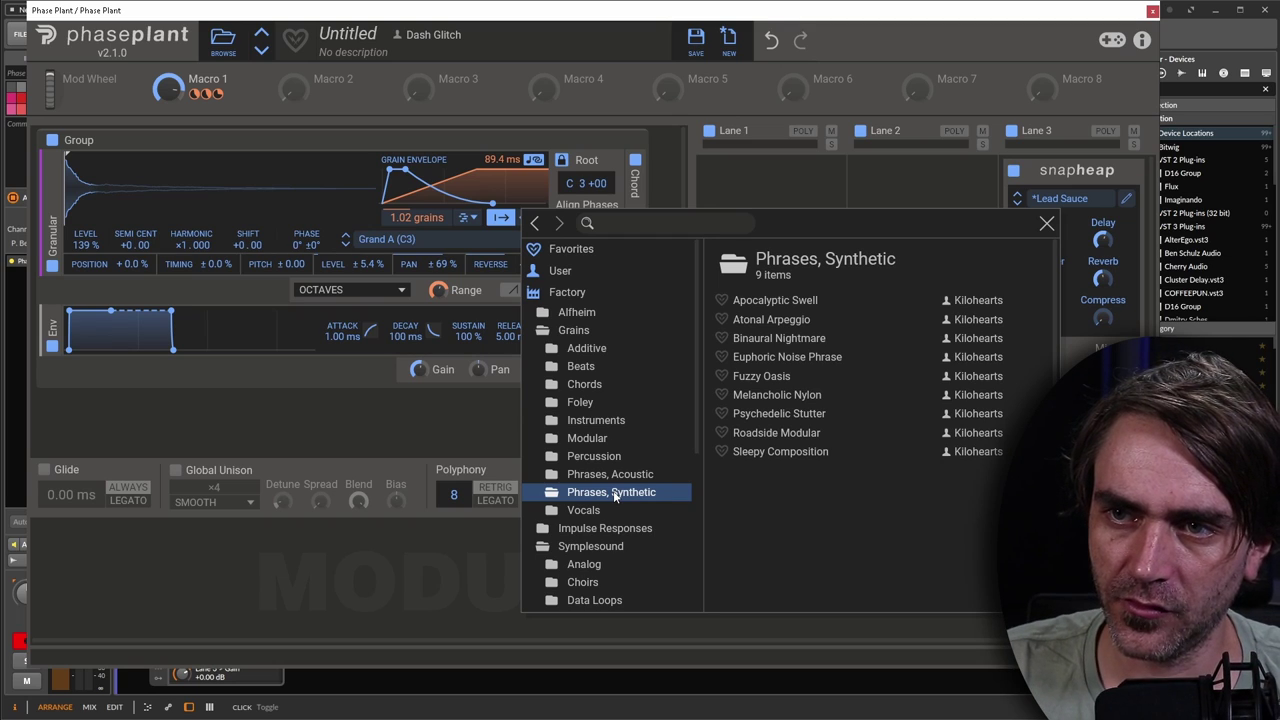
left_click(612, 476)
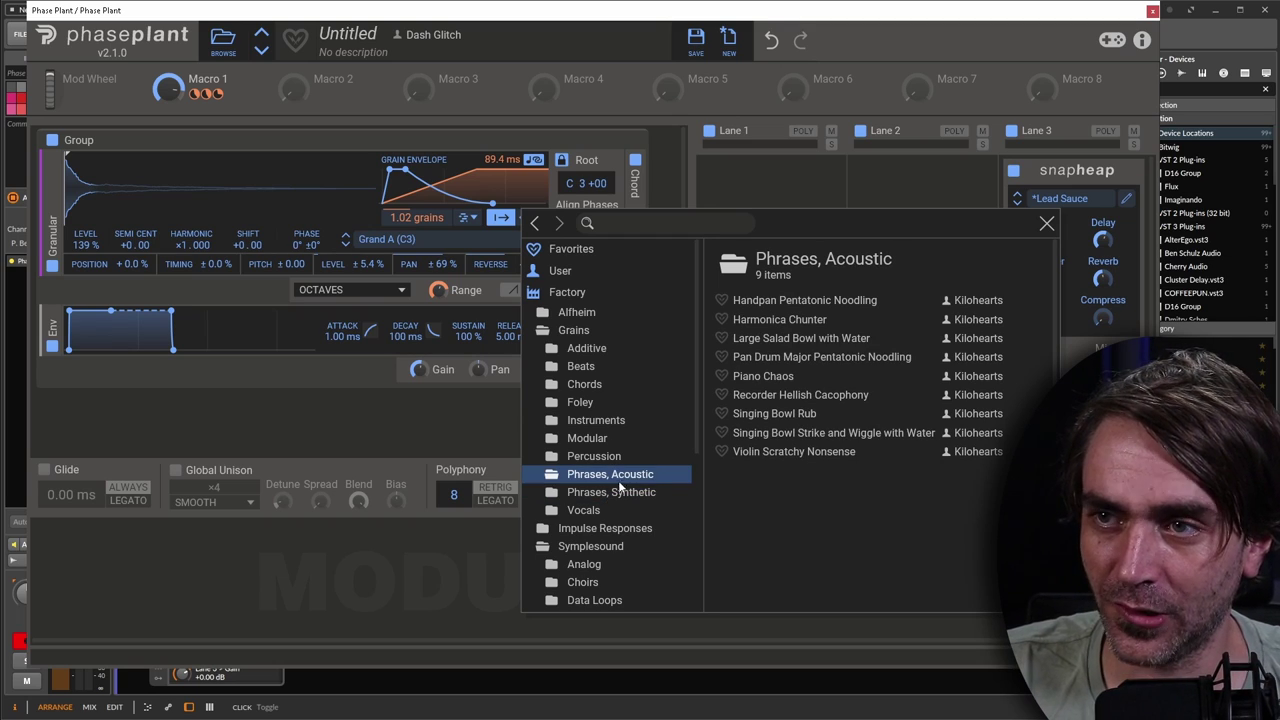
double_click(765, 357)
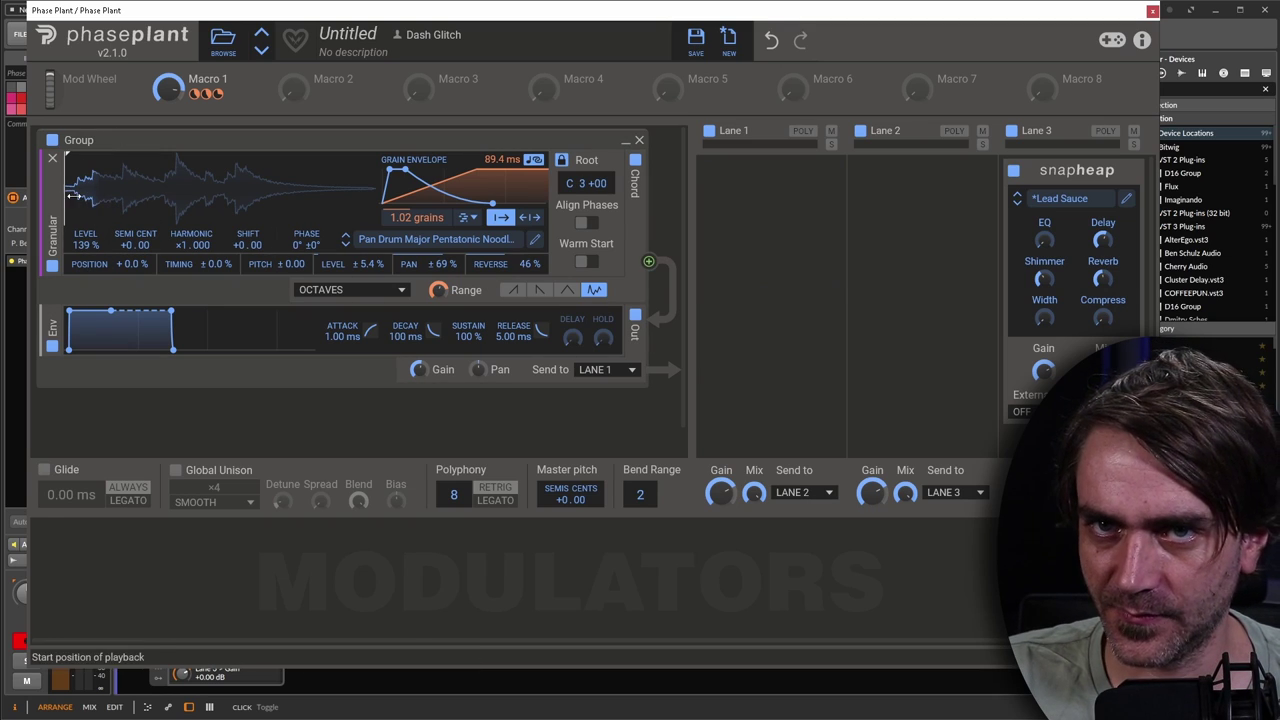
Step: Set the granular generator's playback position randomization to 53%
left_click_drag(126, 262, 126, 232)
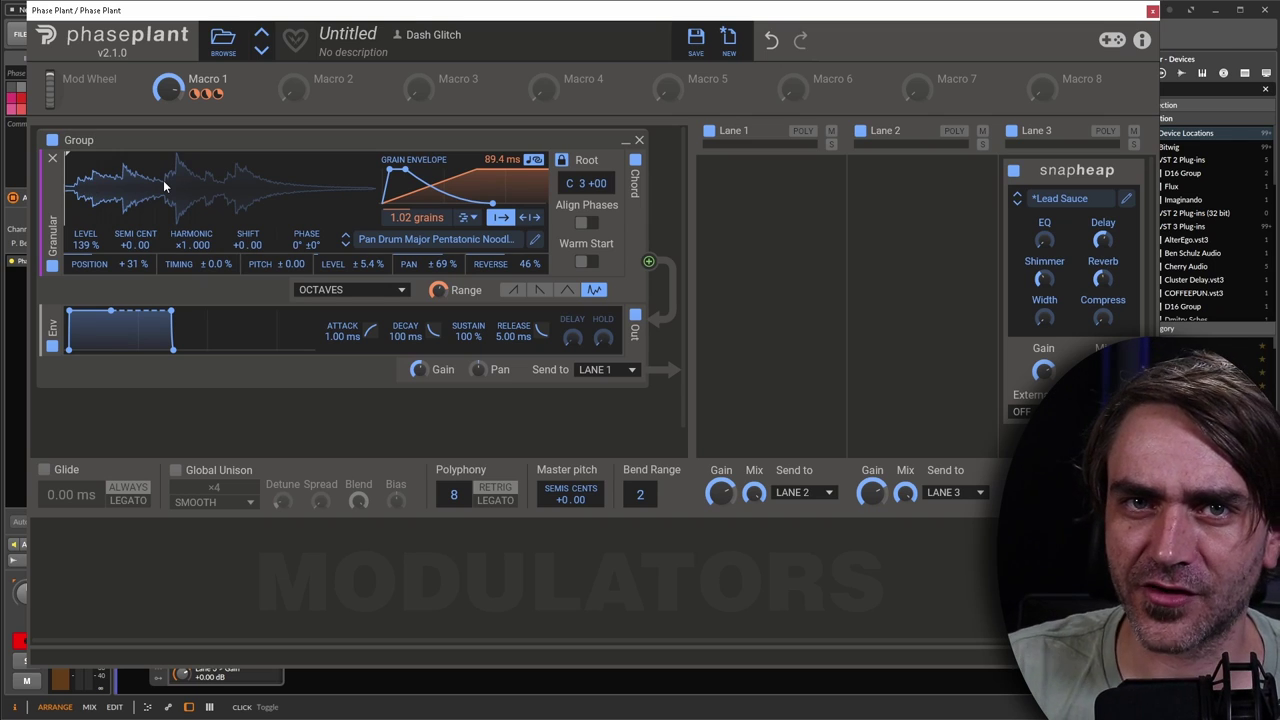
left_click_drag(130, 264, 130, 250)
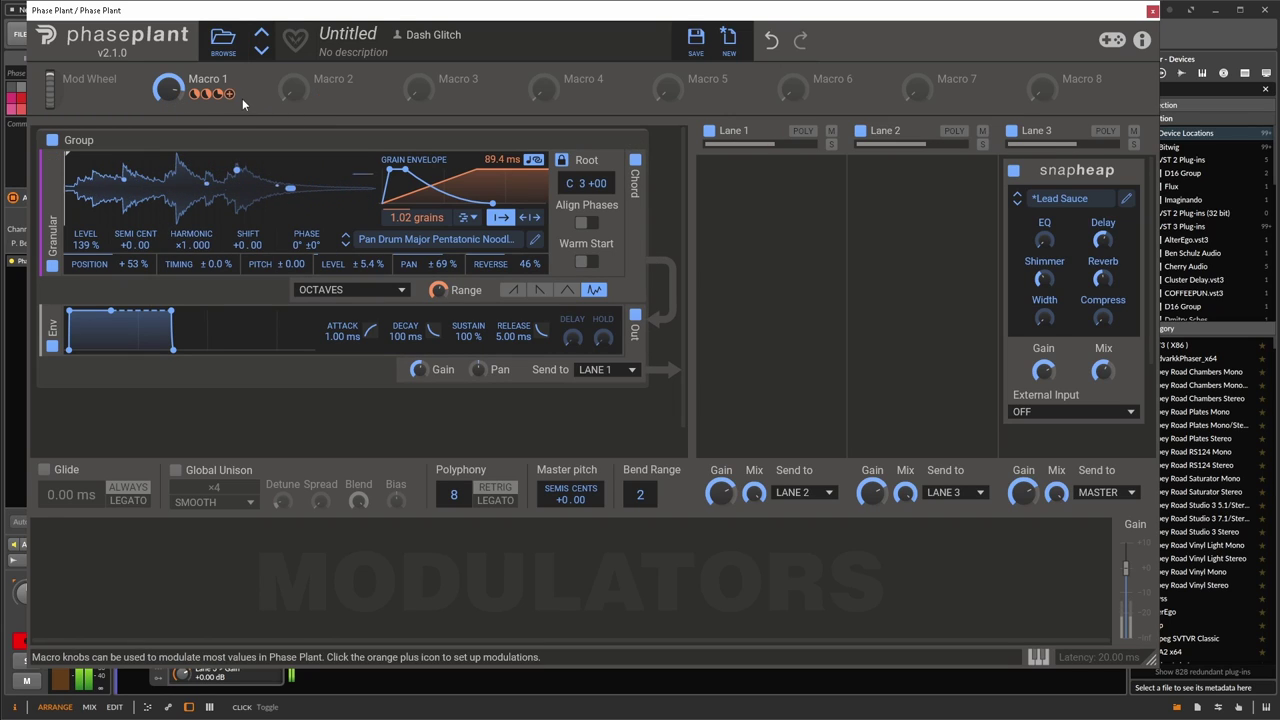
Step: Assign Macro 1 to modulate the Lead Sauce effect's Mix from zero, and test it by sweeping the macro from 0% upward
left_click_drag(230, 97, 1100, 368)
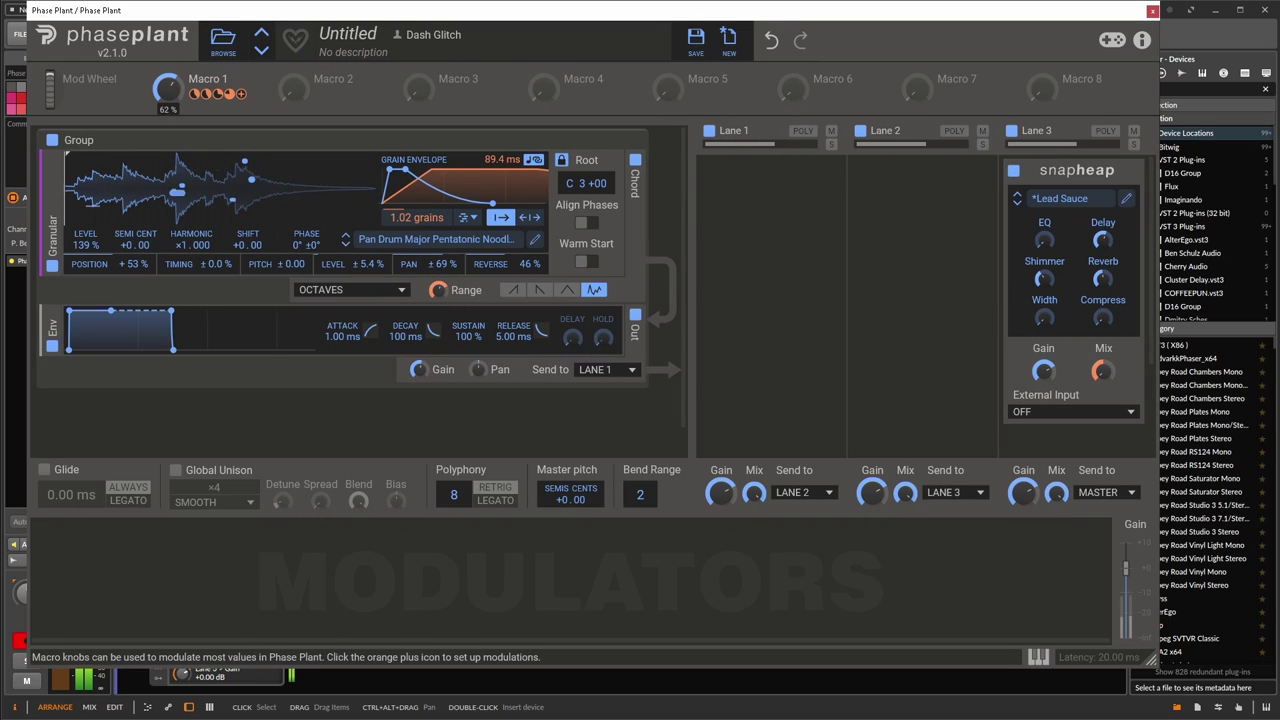
double_click(167, 88)
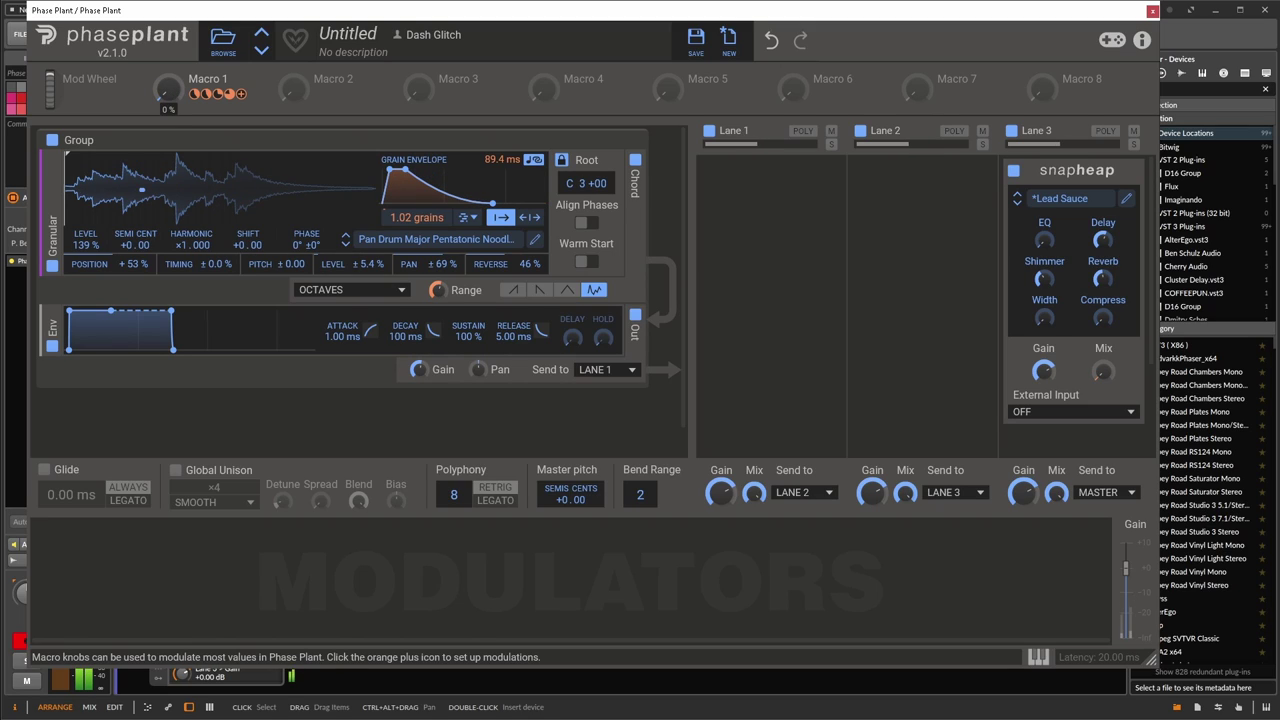
left_click_drag(167, 88, 375, 86)
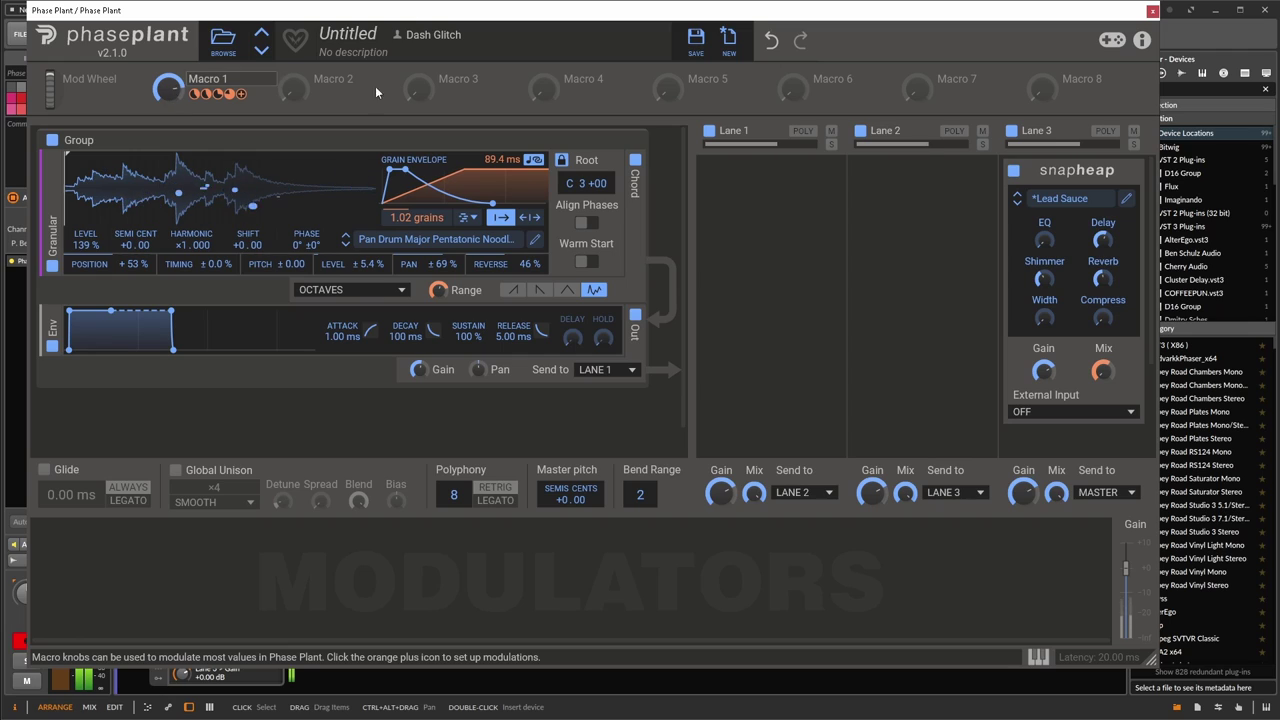
Step: Save the patch to the User presets under the name "modular ambient type patch"
left_click(697, 40)
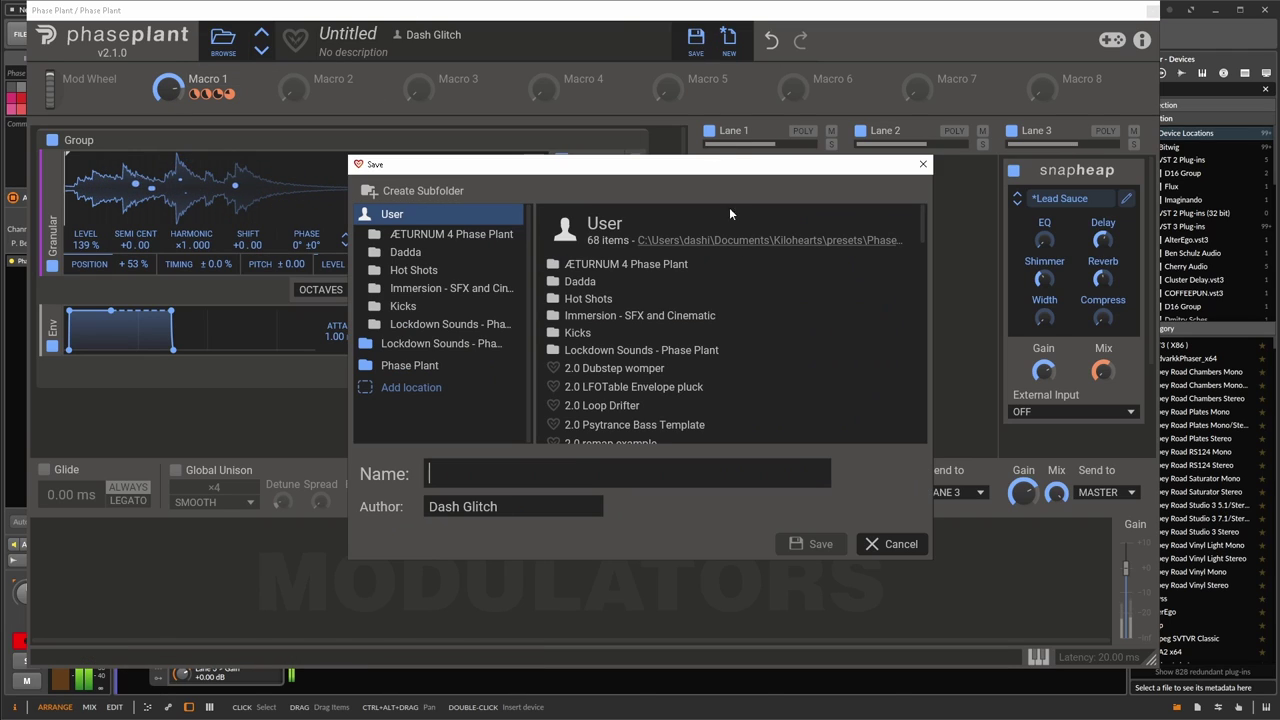
type("mod")
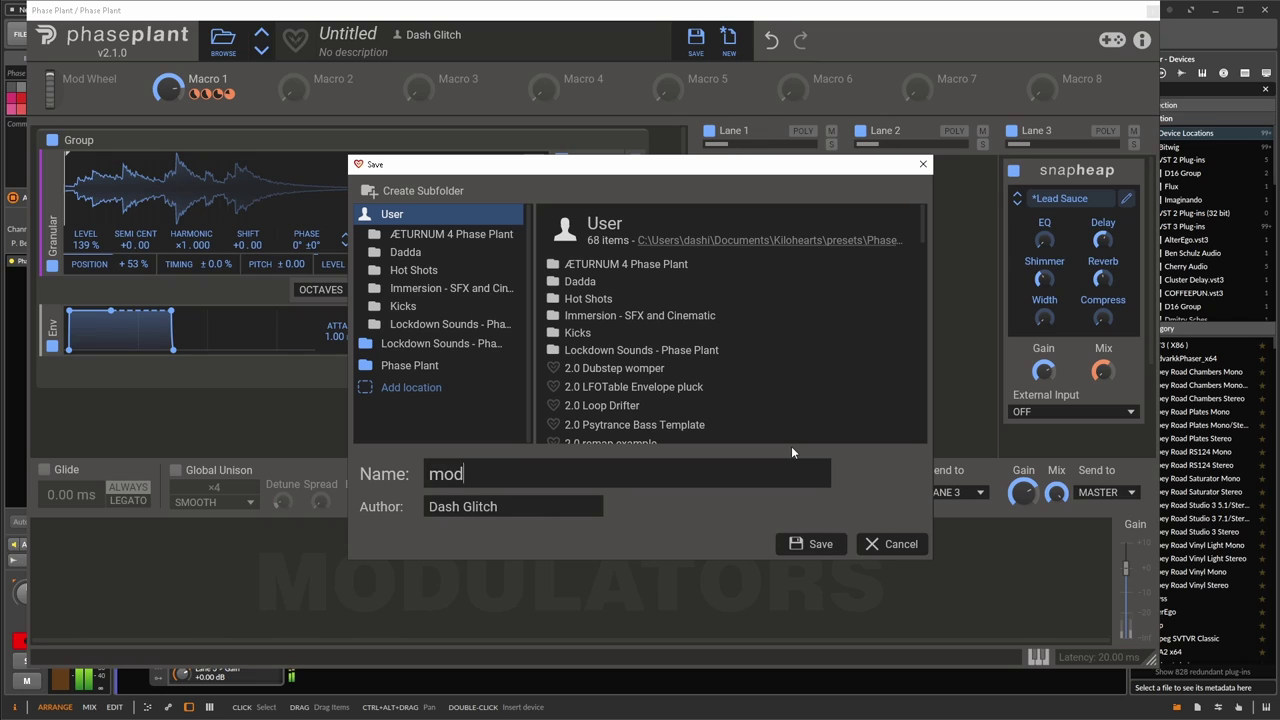
type("ular ambient type patch")
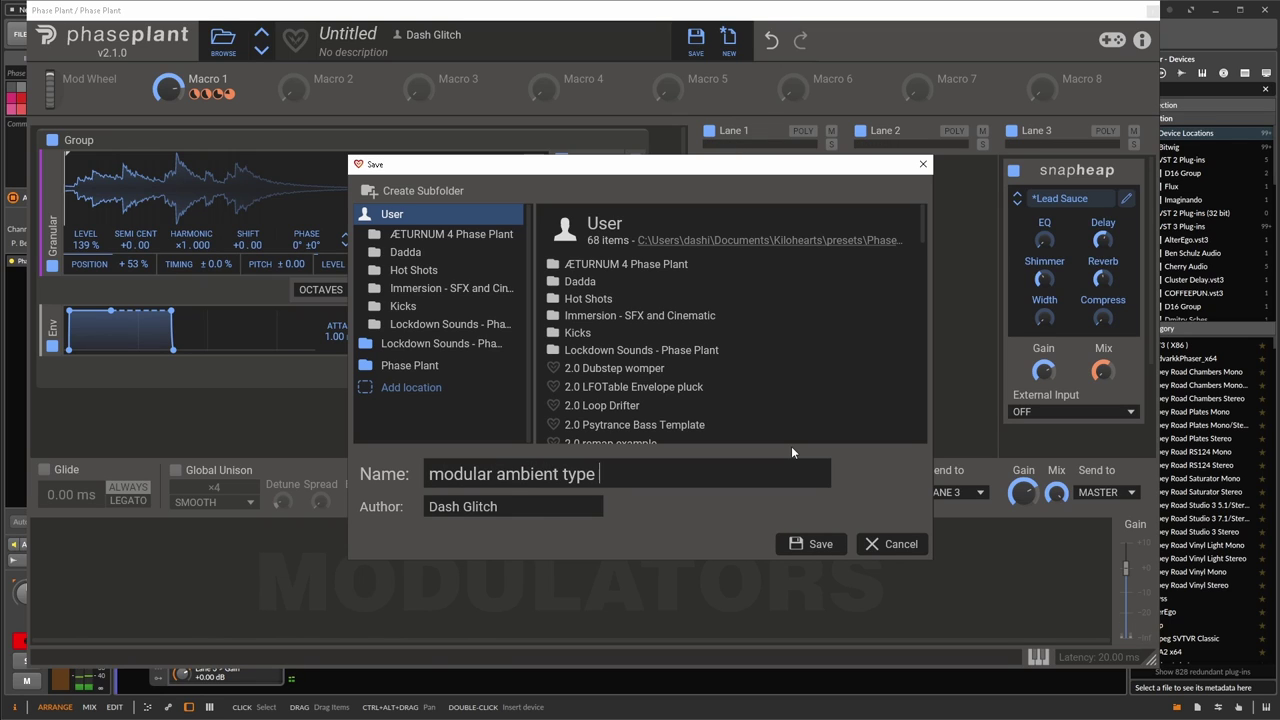
key("Return")
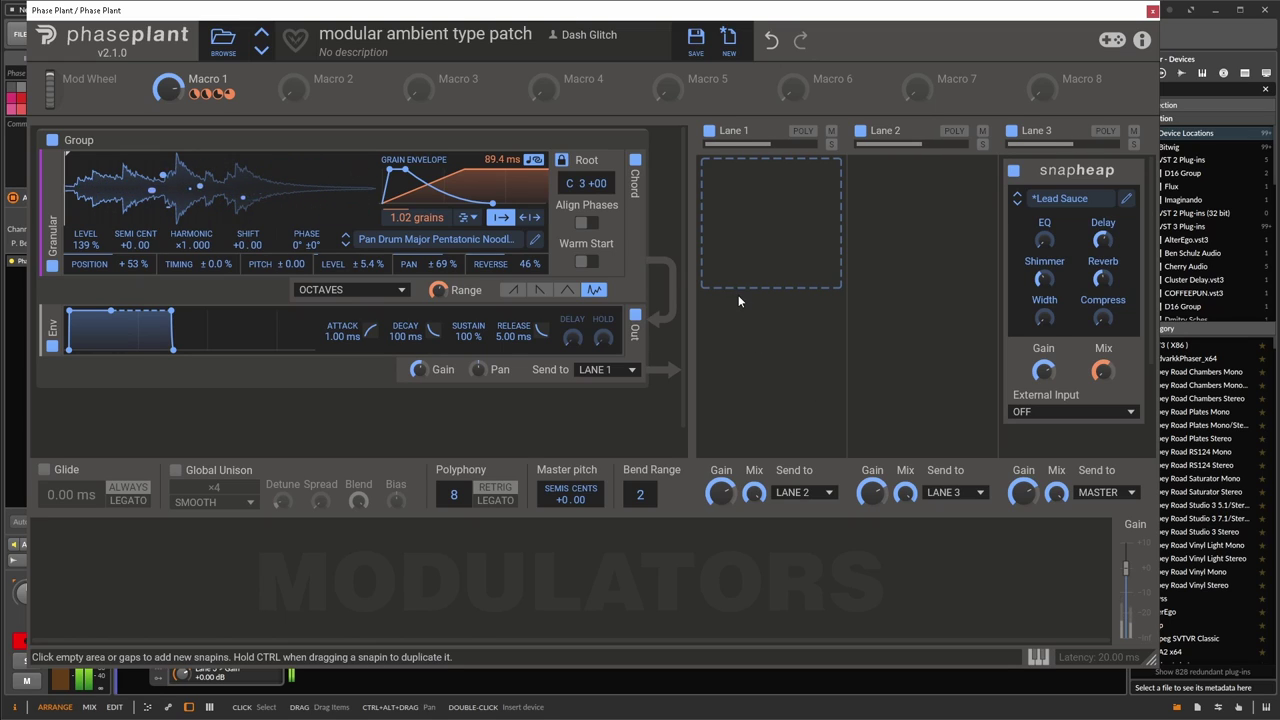
Step: Audition Singing Bowl Strike and Wiggle with Water, Singing Bowl Rub and Handpan Pentatonic Noodling as granular samples, and load Female Vowels Mid from the Vocals folder
left_click(378, 237)
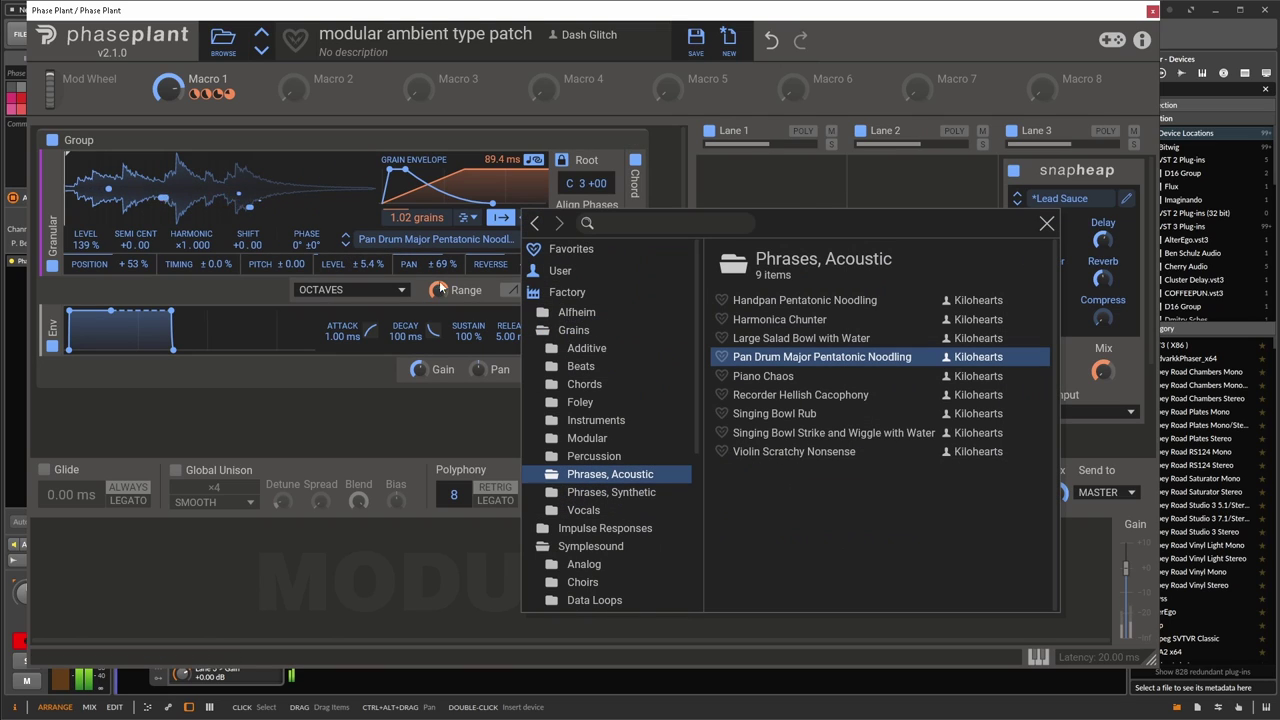
left_click(777, 434)
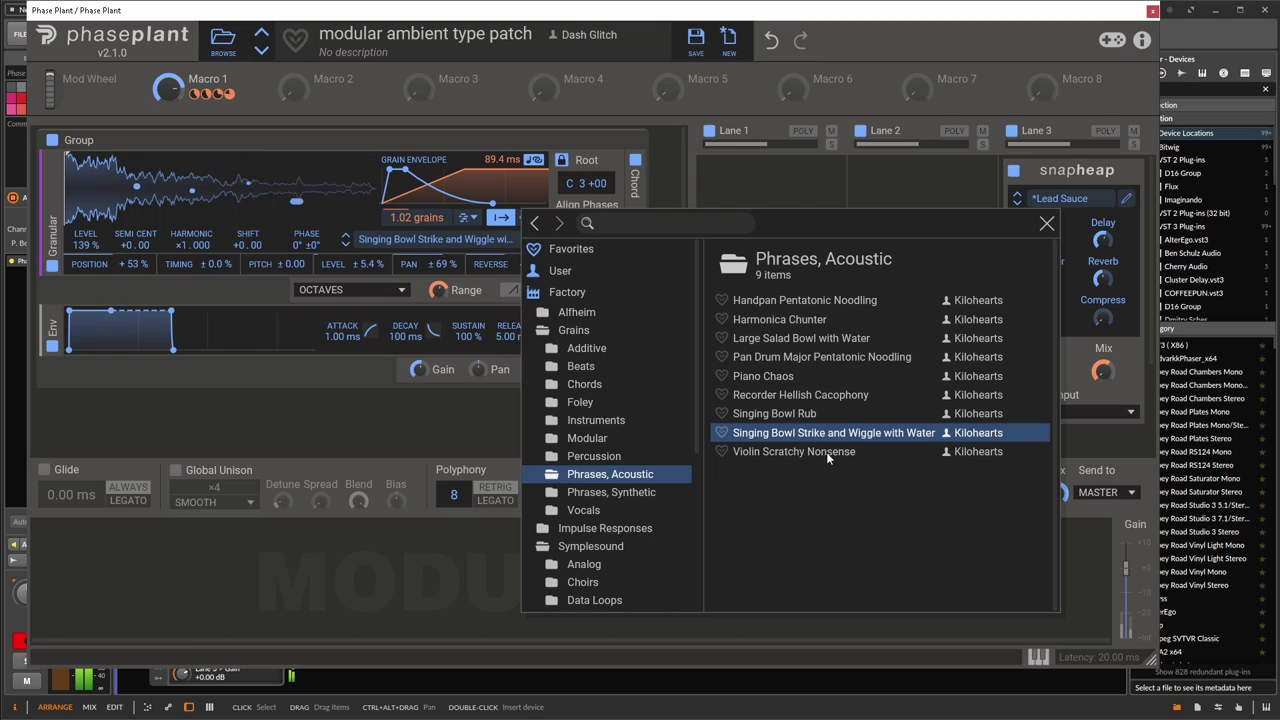
left_click(762, 413)
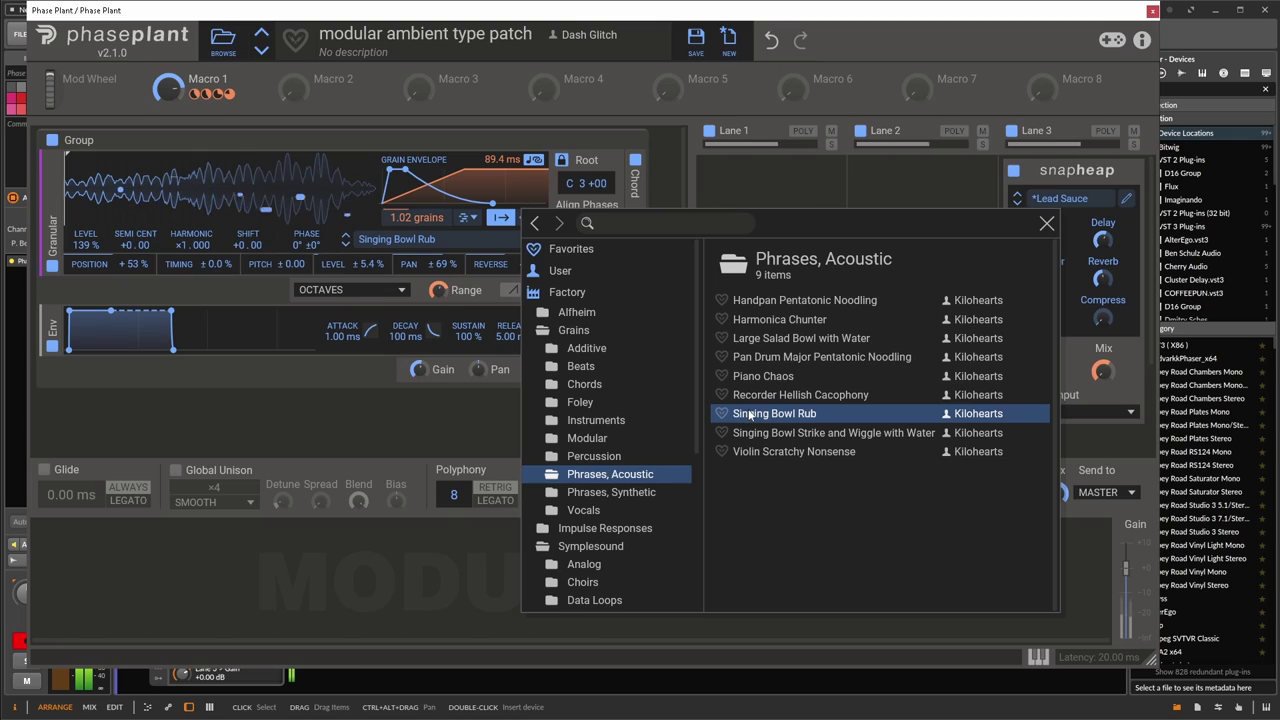
left_click(780, 304)
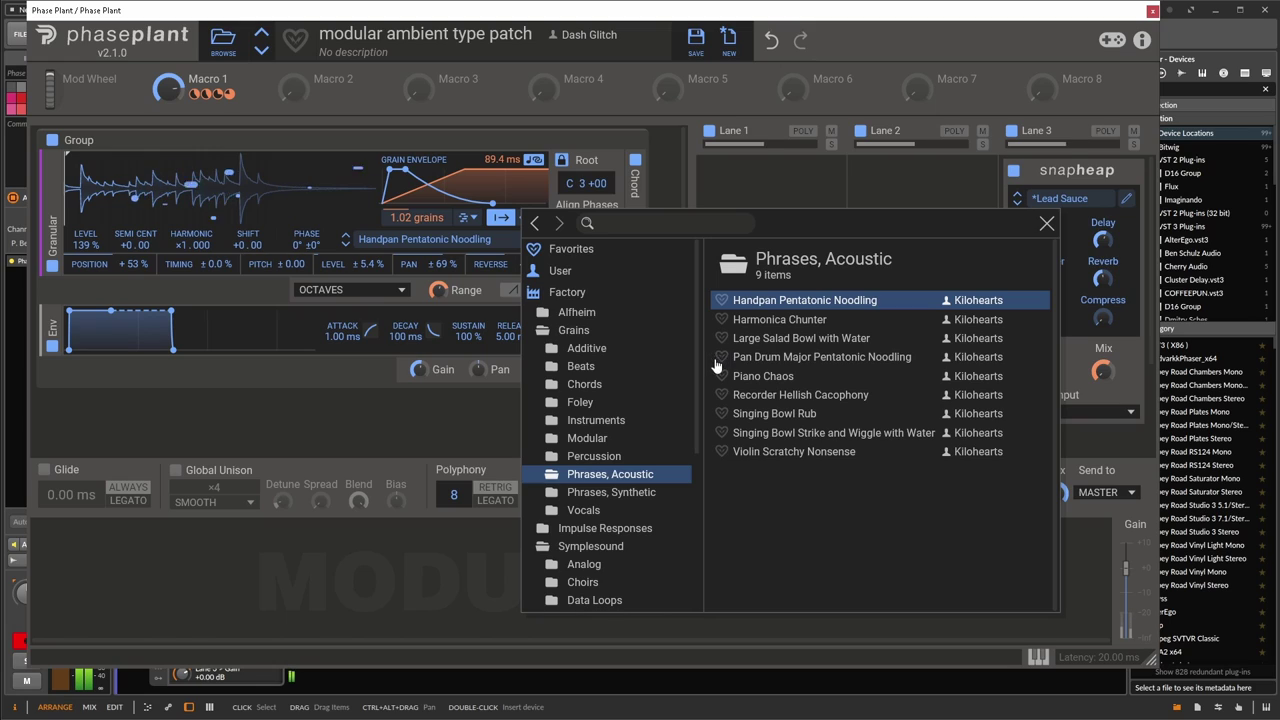
left_click(591, 510)
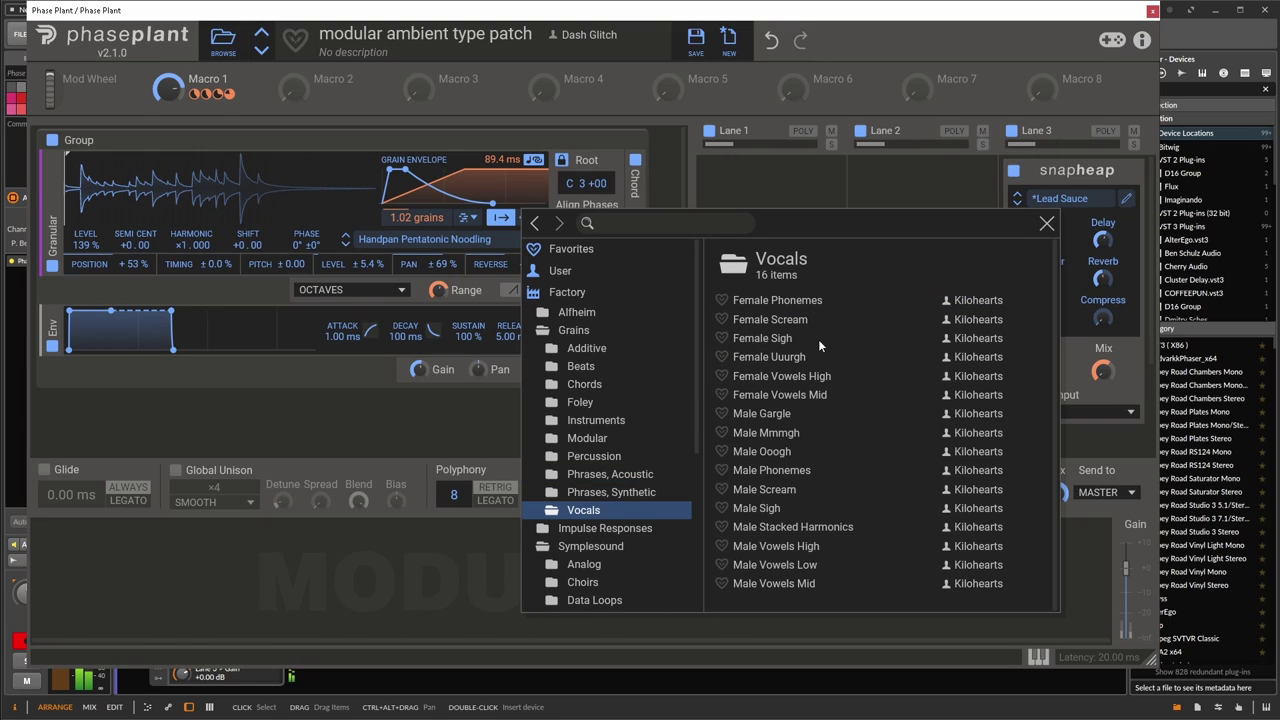
left_click(805, 397)
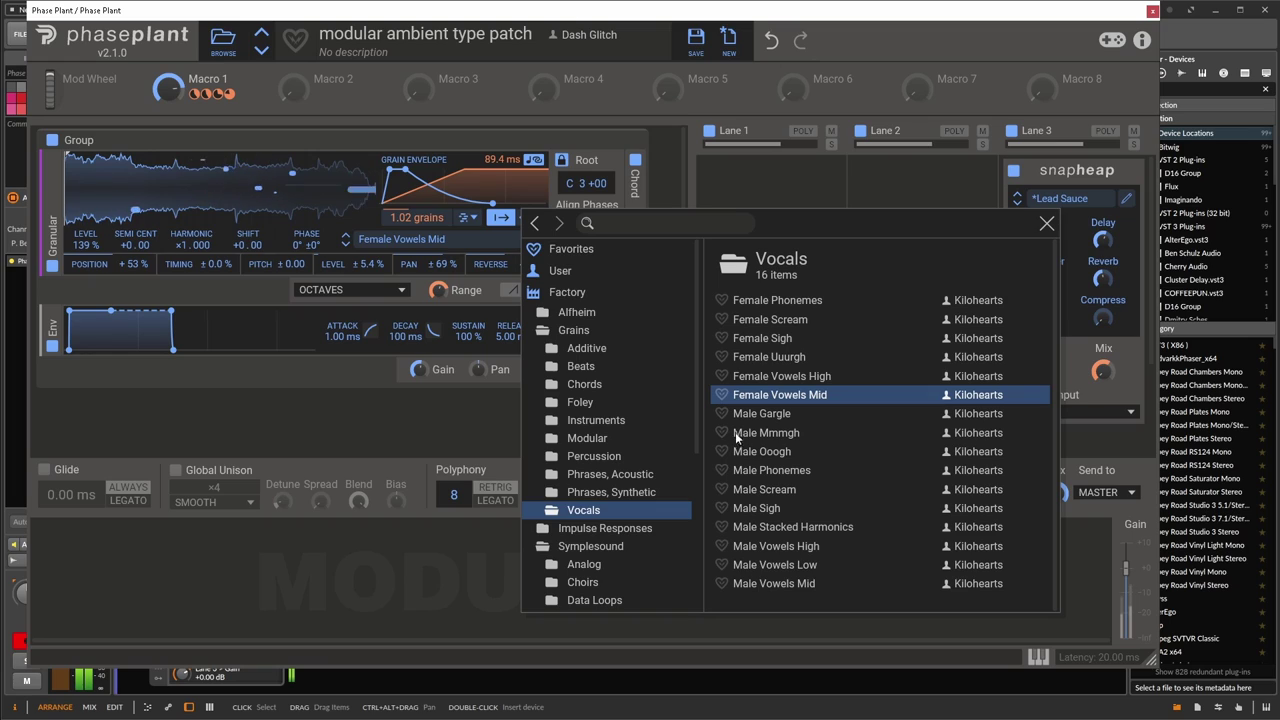
Step: Sweep Macro 1 down to zero and back up to a high setting to test it on the vocal grains
left_click(165, 94)
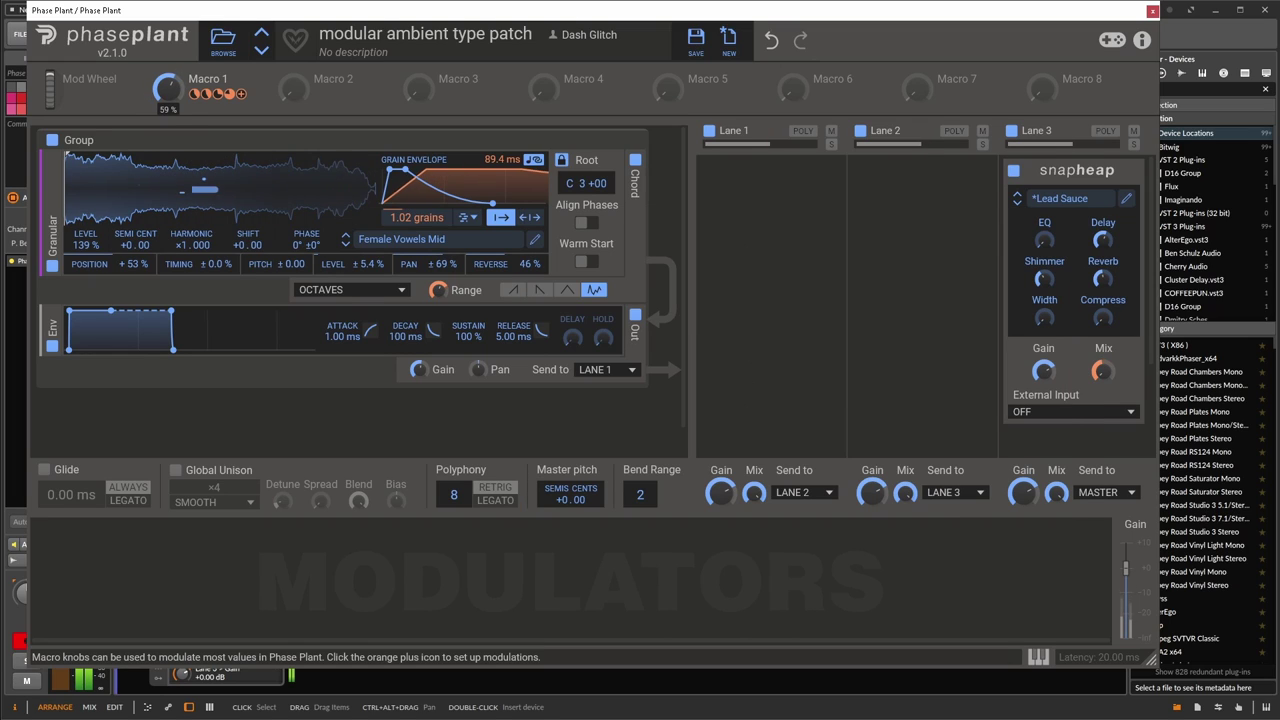
left_click_drag(240, 94, 442, 296)
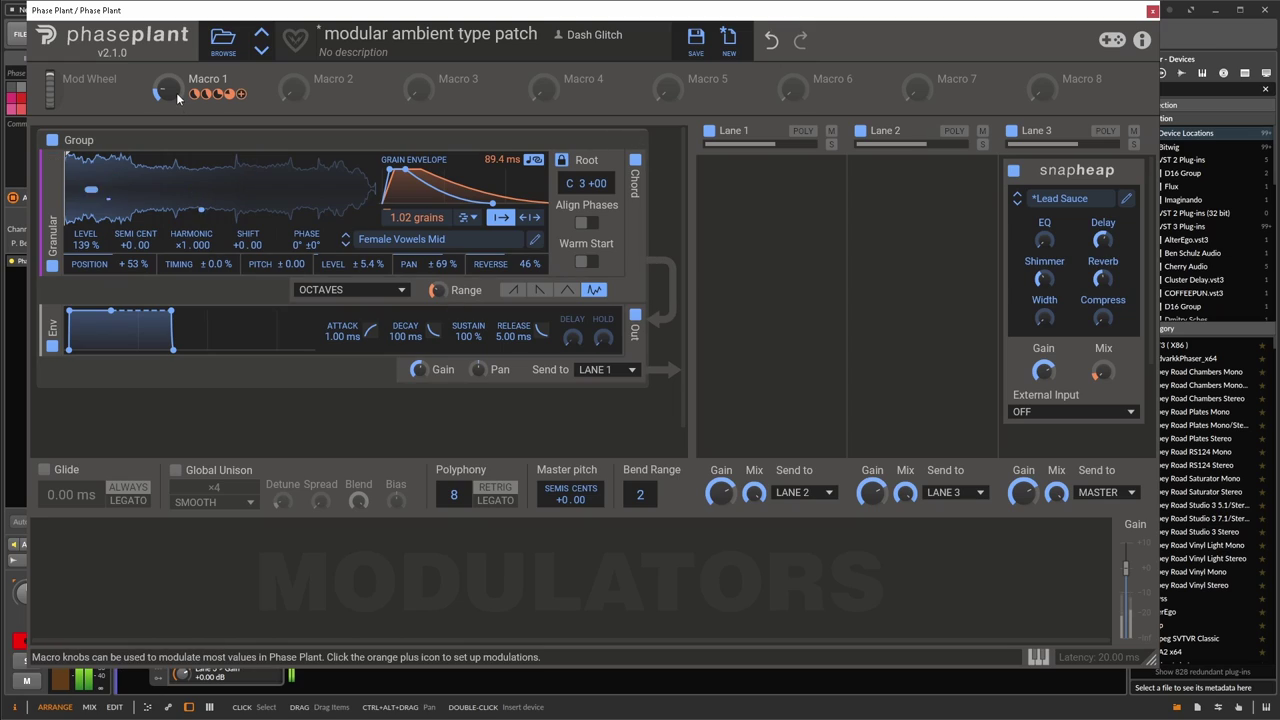
left_click_drag(168, 90, 168, 112)
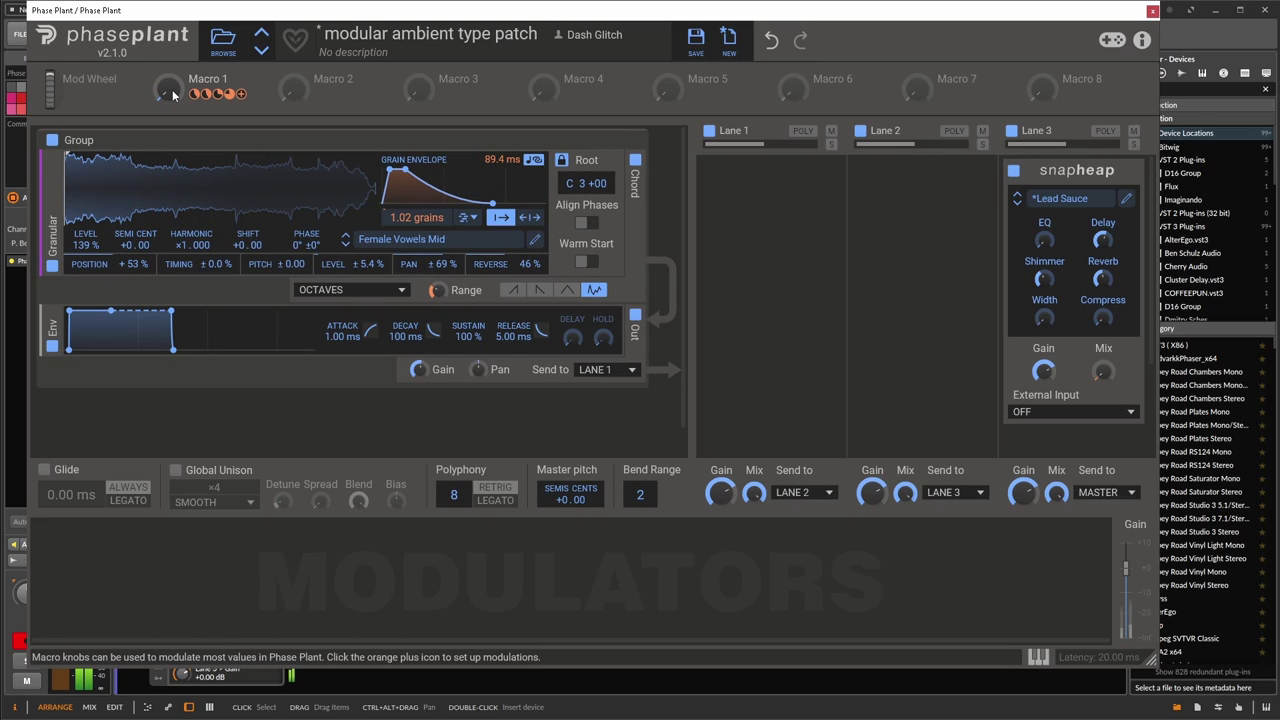
left_click_drag(172, 89, 172, 19)
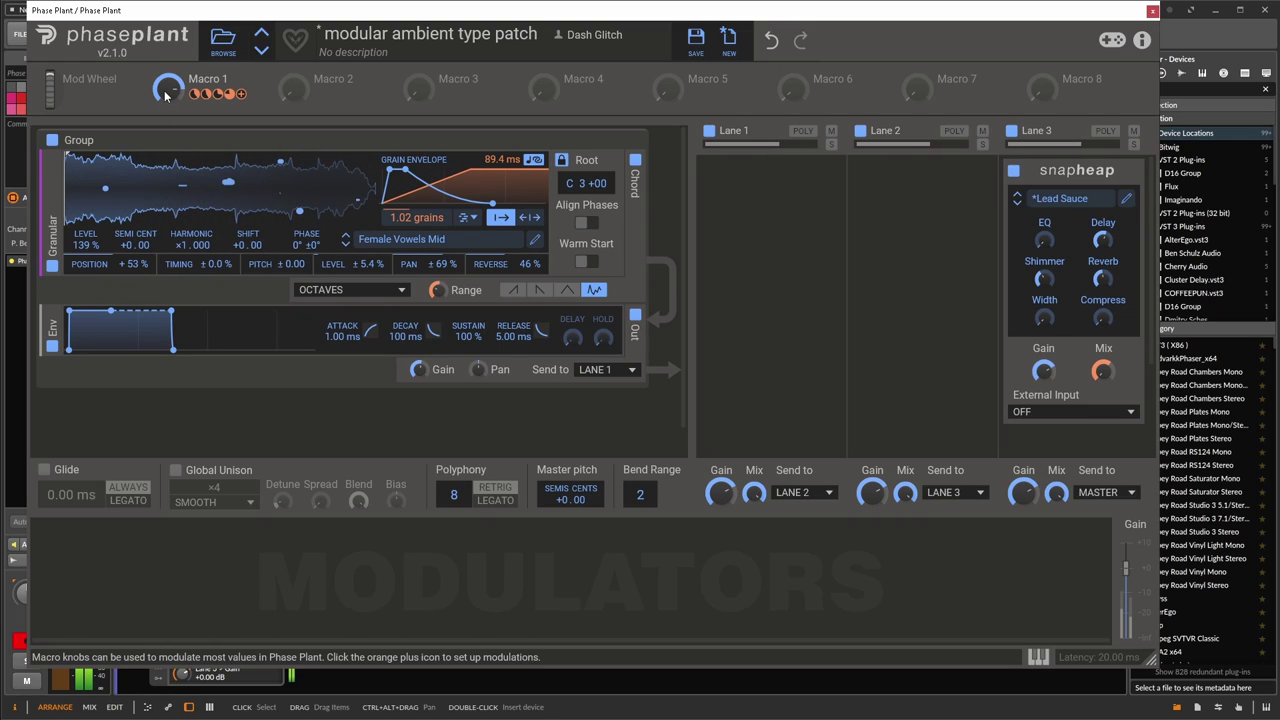
mouse_move(164, 90)
left_mouse_down()
mouse_move(164, 78)
mouse_move(164, 90)
left_mouse_up()
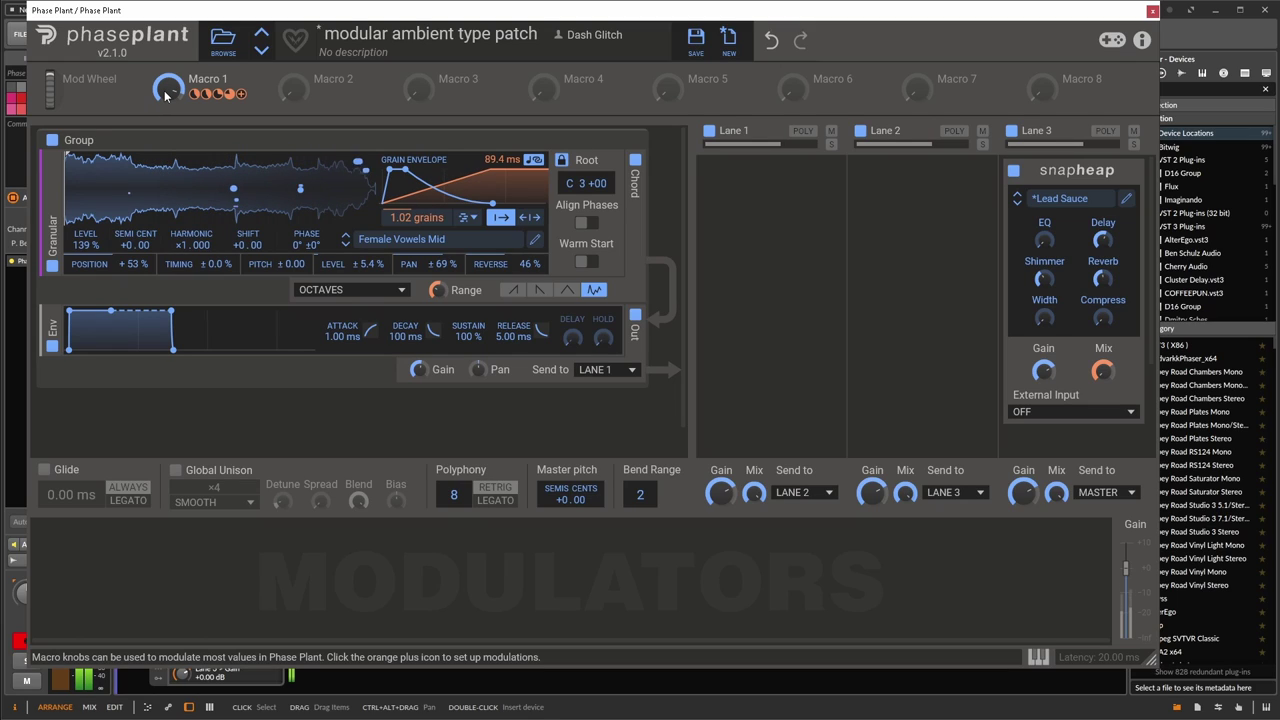